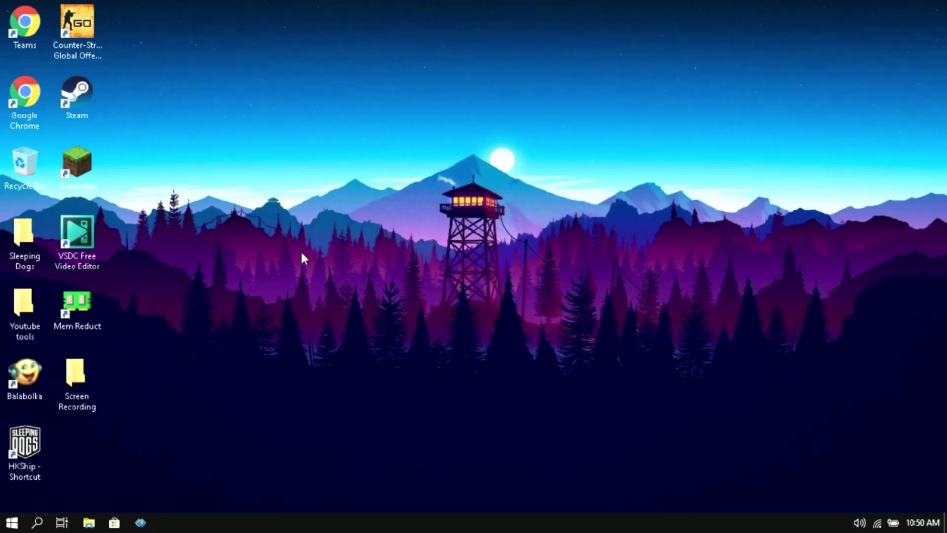
- Run a Network reset from the Windows Network & Internet settings and confirm it
{"action": "left_click", "coordinate": [12, 522]}
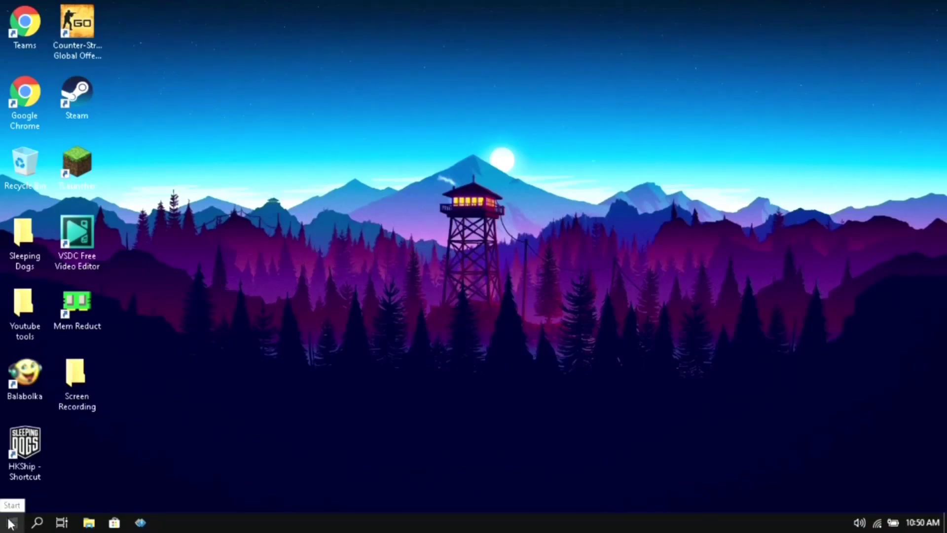
{"action": "left_click", "coordinate": [18, 461]}
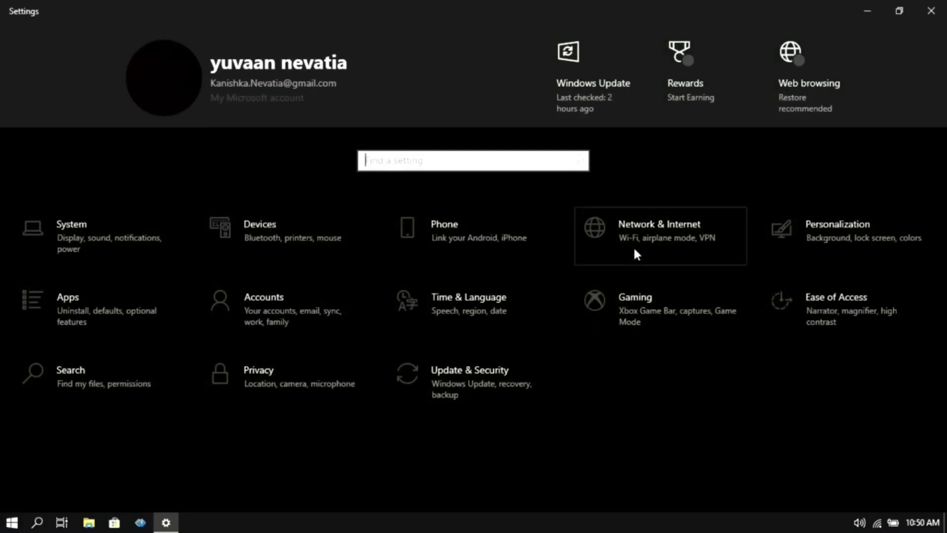
{"action": "left_click", "coordinate": [638, 243]}
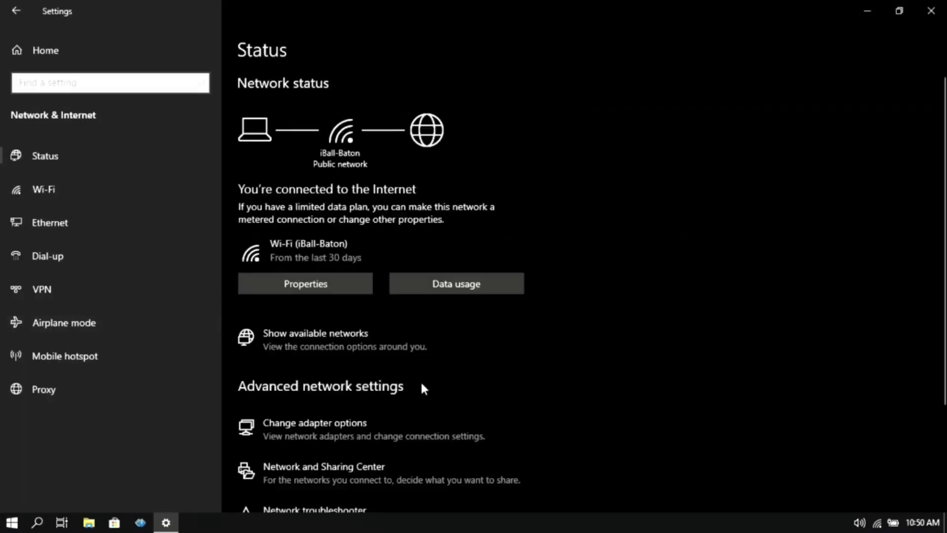
{"action": "scroll", "coordinate": [420, 381], "scroll_direction": "down", "scroll_amount": 3}
{"action": "left_click", "coordinate": [285, 451]}
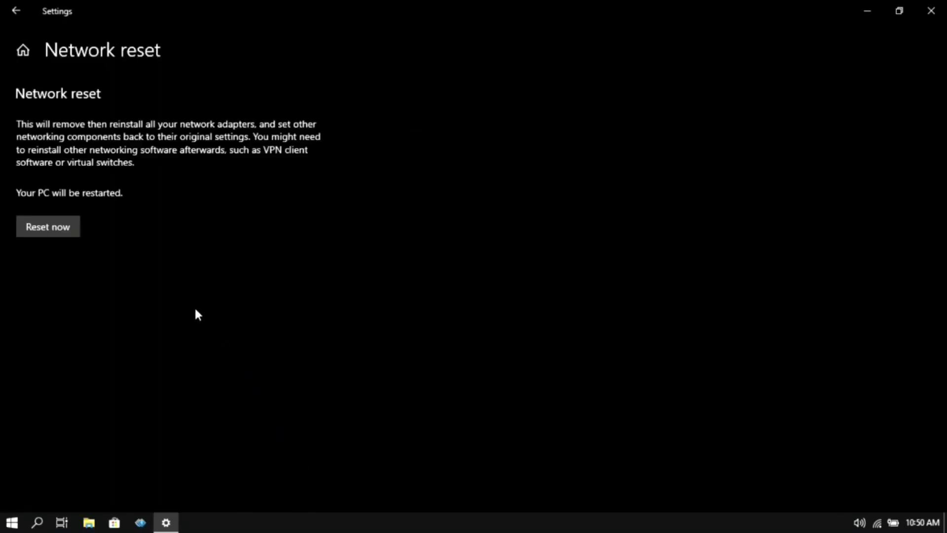
{"action": "left_click", "coordinate": [50, 227]}
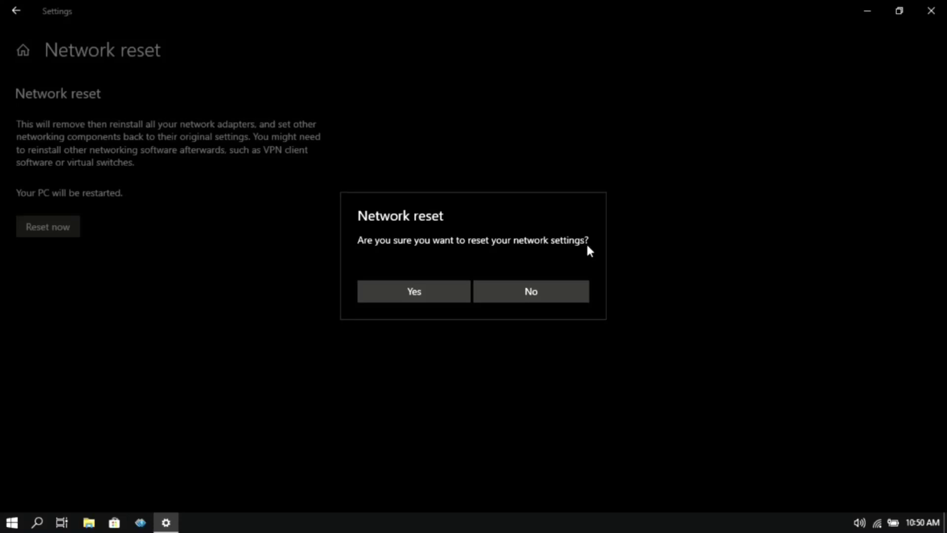
{"action": "left_click", "coordinate": [450, 287]}
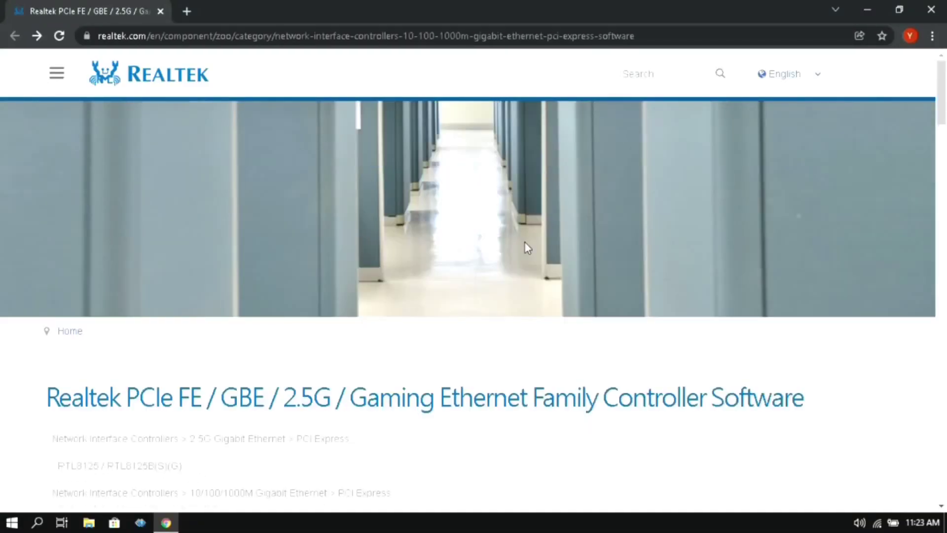
- In Google Chrome, examine the heading and supported controller list on Realtek's PCIe Ethernet Family Controller Software page
{"action": "scroll", "coordinate": [292, 201], "scroll_direction": "down", "scroll_amount": 2}
{"action": "scroll", "coordinate": [292, 201], "scroll_direction": "down", "scroll_amount": 4}
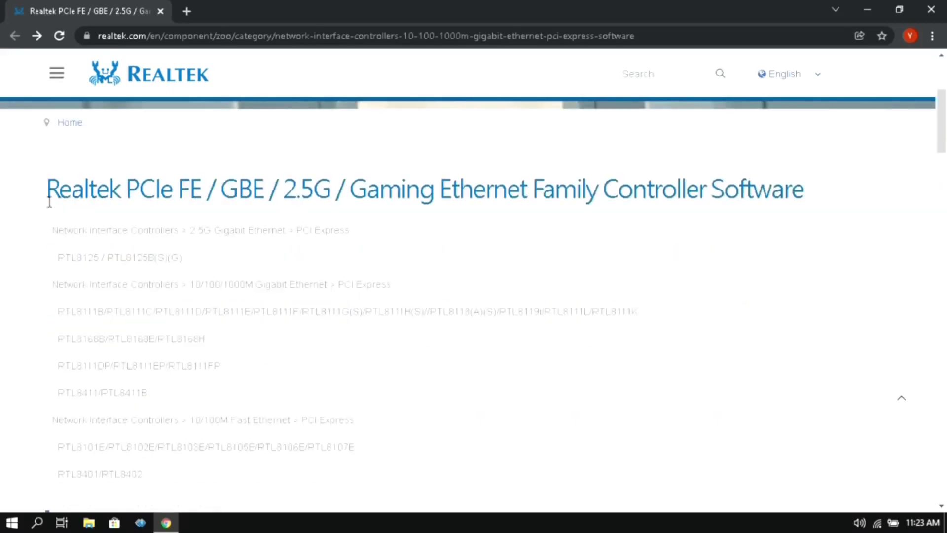
{"action": "scroll", "coordinate": [369, 219], "scroll_direction": "up", "scroll_amount": 6}
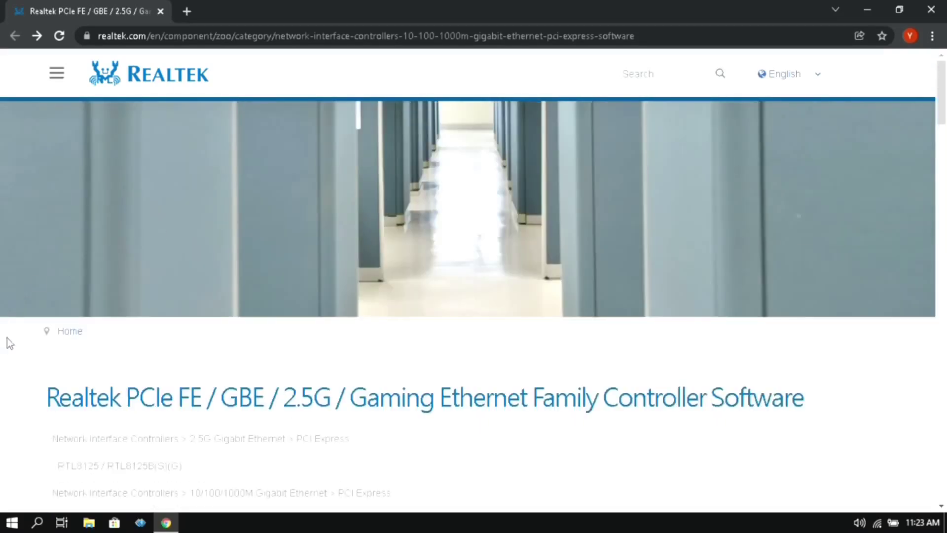
{"action": "scroll", "coordinate": [44, 394], "scroll_direction": "down", "scroll_amount": 2}
{"action": "left_click_drag", "start_coordinate": [48, 328], "coordinate": [122, 328]}
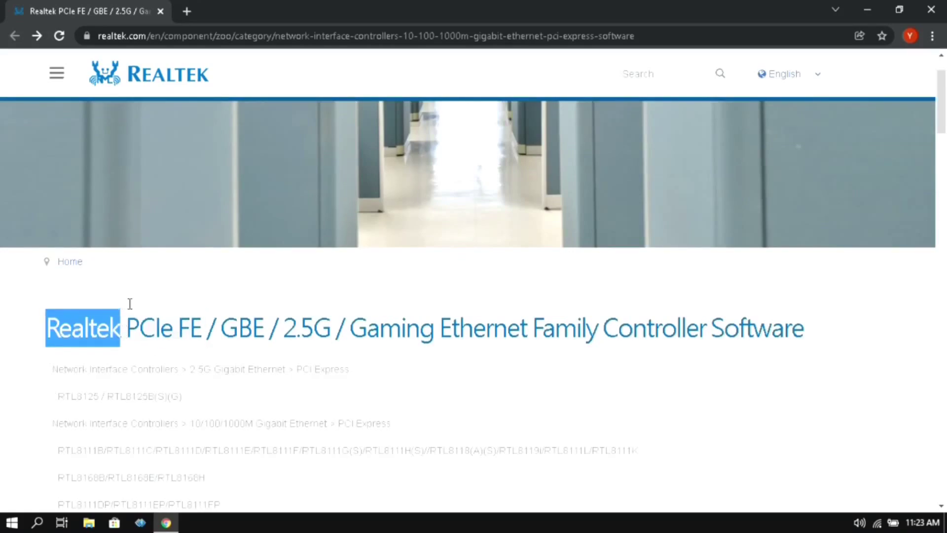
{"action": "left_click", "coordinate": [133, 324]}
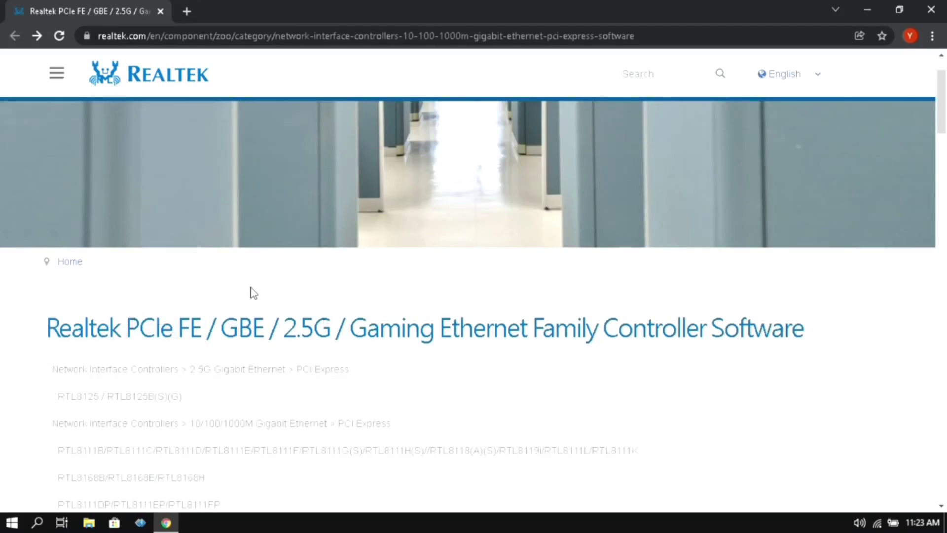
{"action": "scroll", "coordinate": [227, 259], "scroll_direction": "up", "scroll_amount": 2}
{"action": "scroll", "coordinate": [290, 228], "scroll_direction": "down", "scroll_amount": 7}
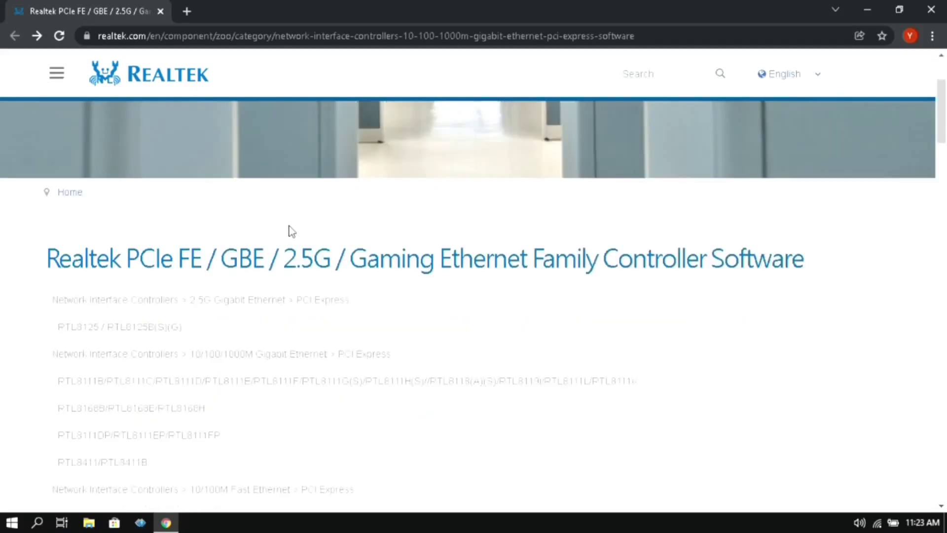
- Request the download of the Win10 Auto Installation Program (NDIS) from the Windows driver table
{"action": "scroll", "coordinate": [292, 230], "scroll_direction": "down", "scroll_amount": 3}
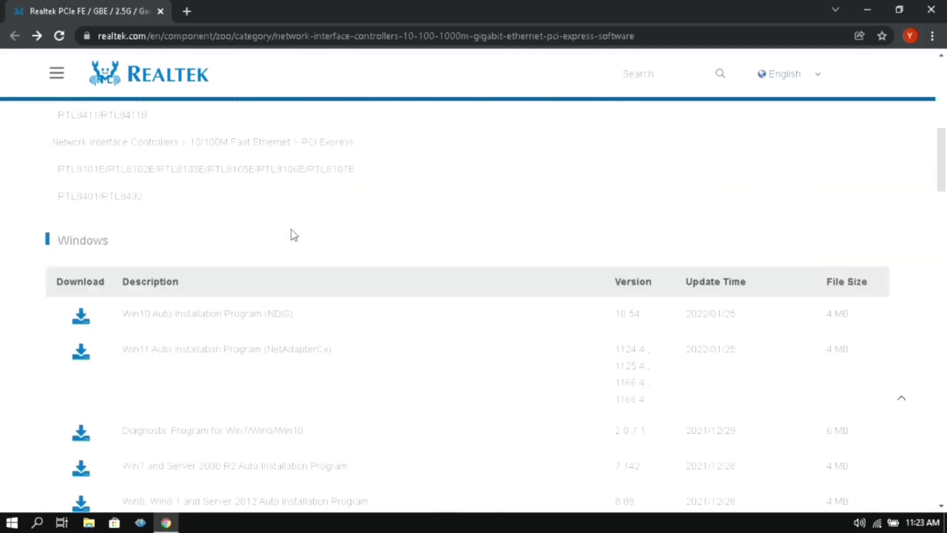
{"action": "scroll", "coordinate": [294, 228], "scroll_direction": "down", "scroll_amount": 3}
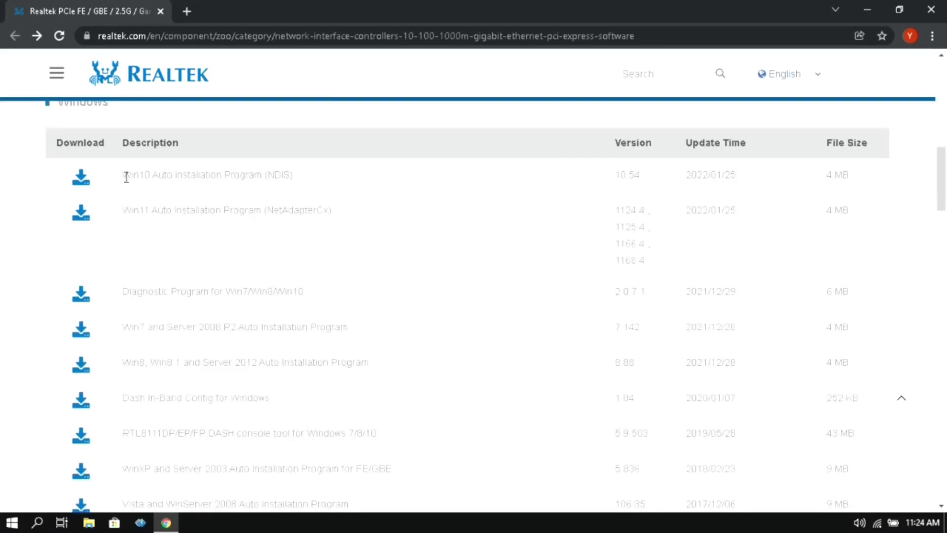
{"action": "left_click_drag", "start_coordinate": [124, 175], "coordinate": [151, 175]}
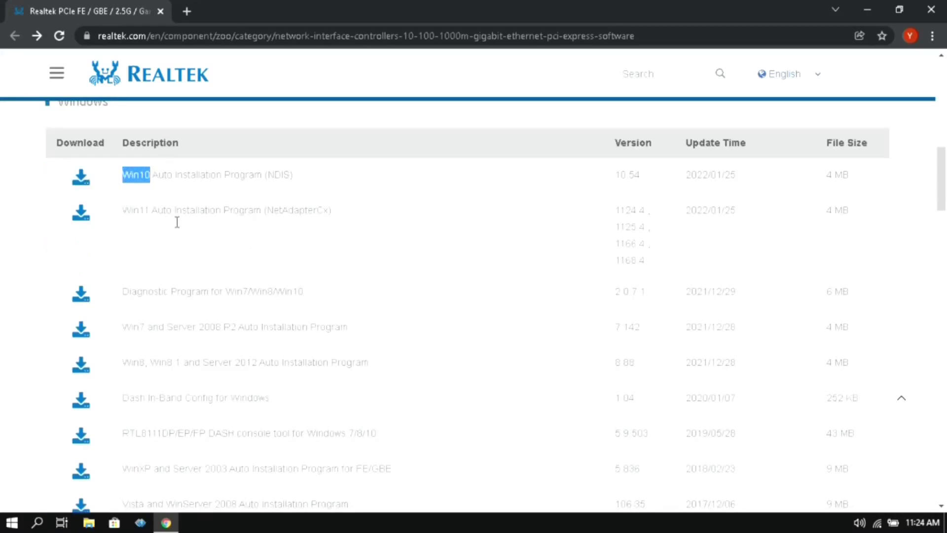
{"action": "left_click", "coordinate": [79, 180]}
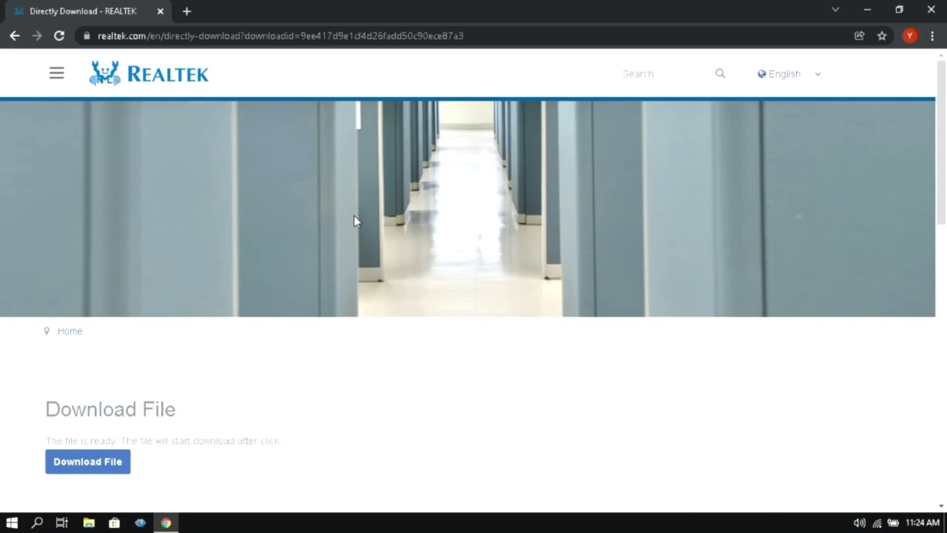
{"action": "scroll", "coordinate": [354, 216], "scroll_direction": "down", "scroll_amount": 4}
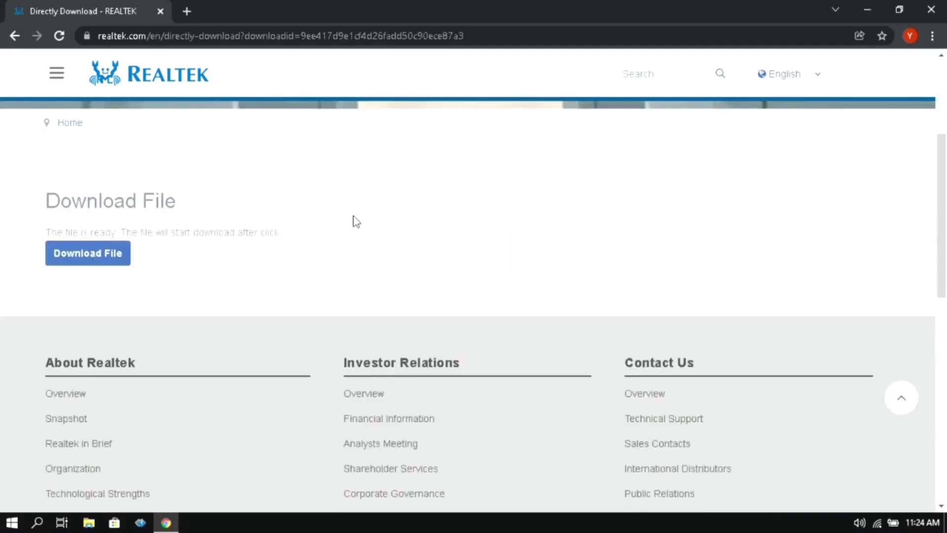
{"action": "left_click", "coordinate": [100, 254]}
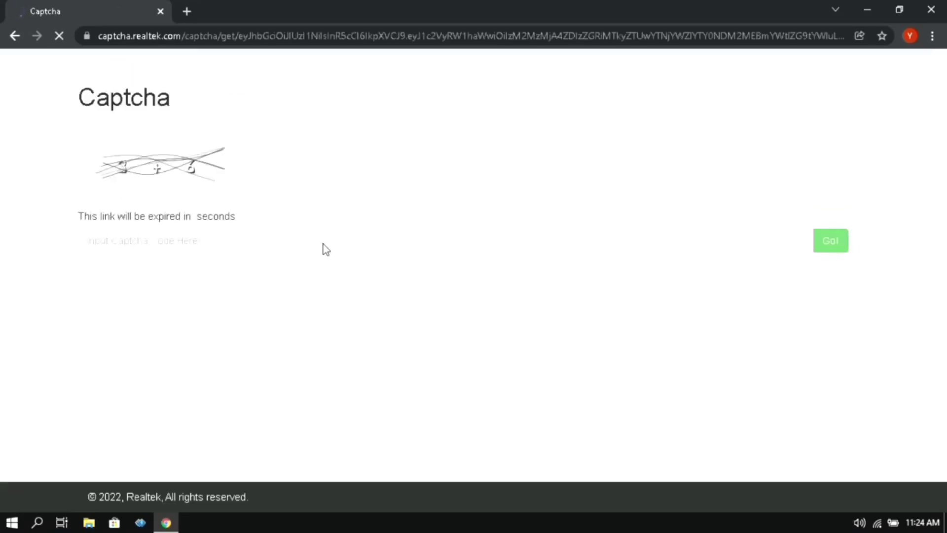
- Solve the captcha sum and submit the answer to start the driver download
{"action": "left_click", "coordinate": [210, 246]}
{"action": "type", "text": "9"}
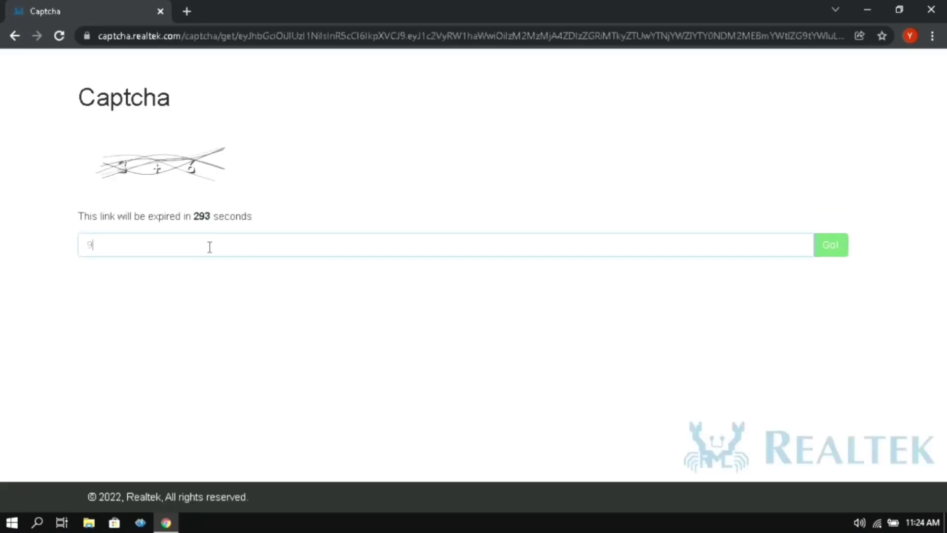
{"action": "left_click", "coordinate": [841, 247]}
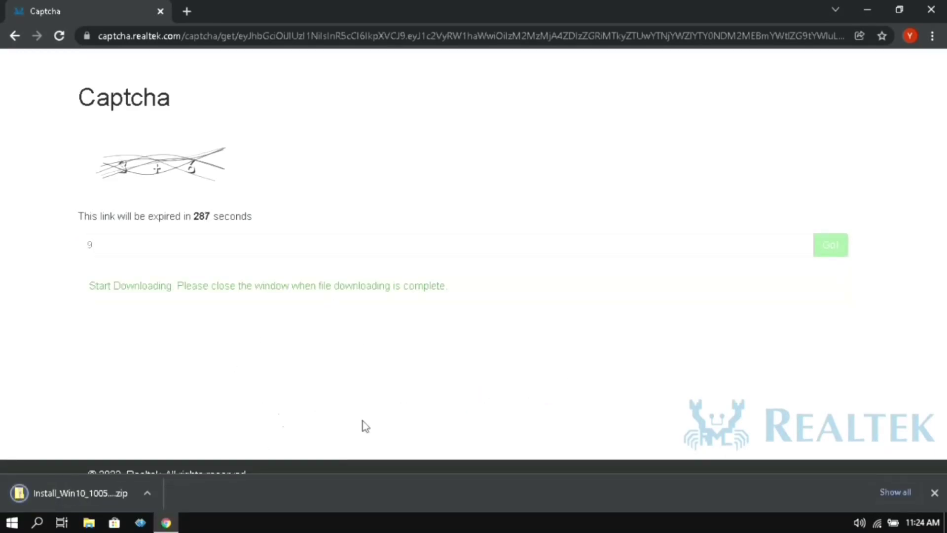
- Extract Install_Win10_10054_01182022.zip to its default folder in Downloads and run the extracted installer with the Repair option
{"action": "left_click", "coordinate": [157, 493]}
{"action": "left_click", "coordinate": [178, 446]}
{"action": "right_click", "coordinate": [196, 109]}
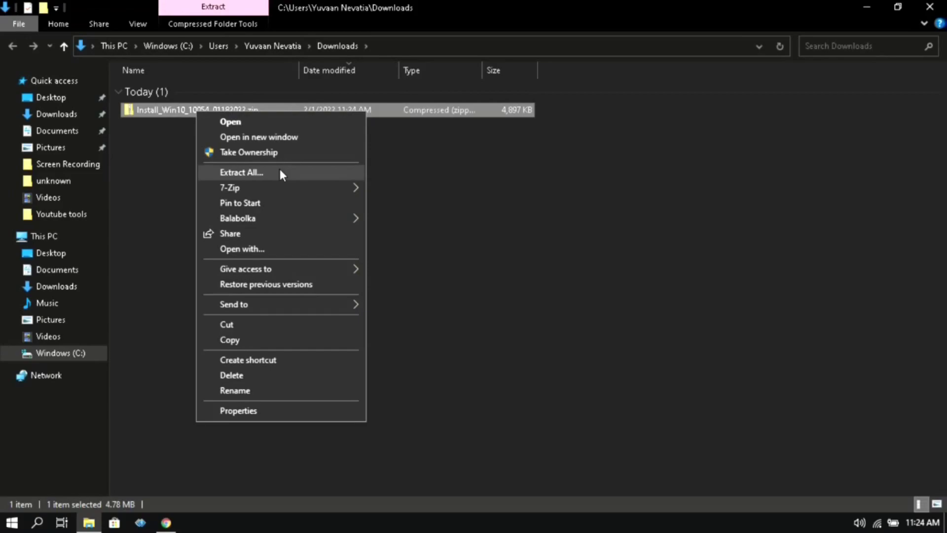
{"action": "left_click", "coordinate": [280, 171]}
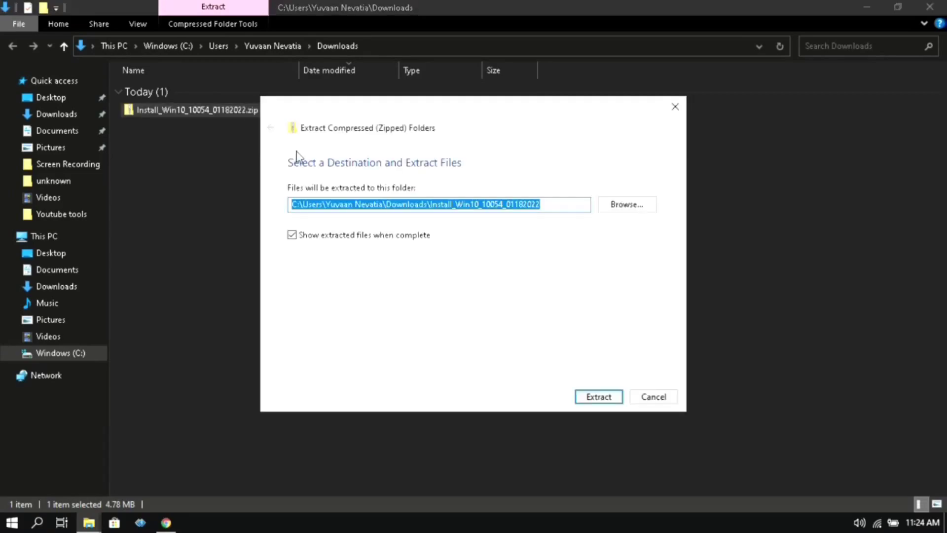
{"action": "left_click", "coordinate": [588, 397]}
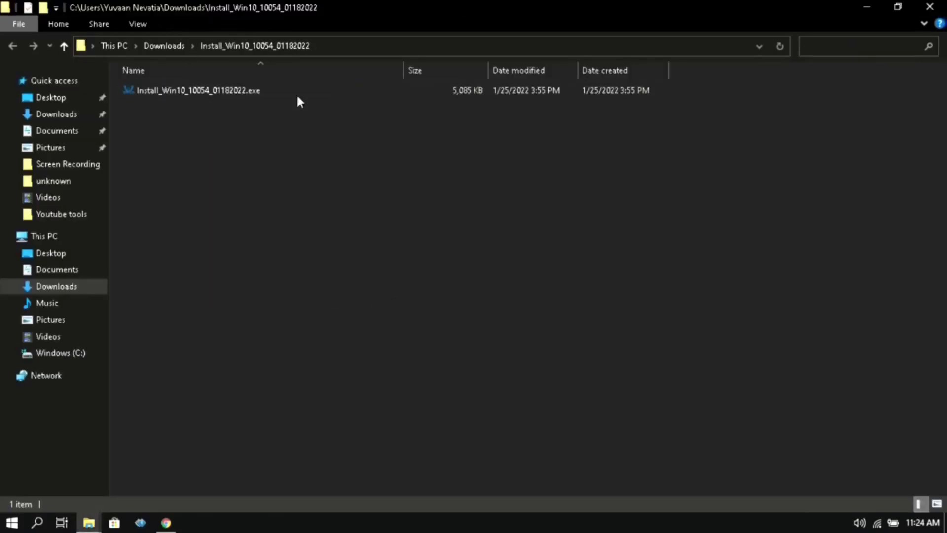
{"action": "double_click", "coordinate": [197, 96]}
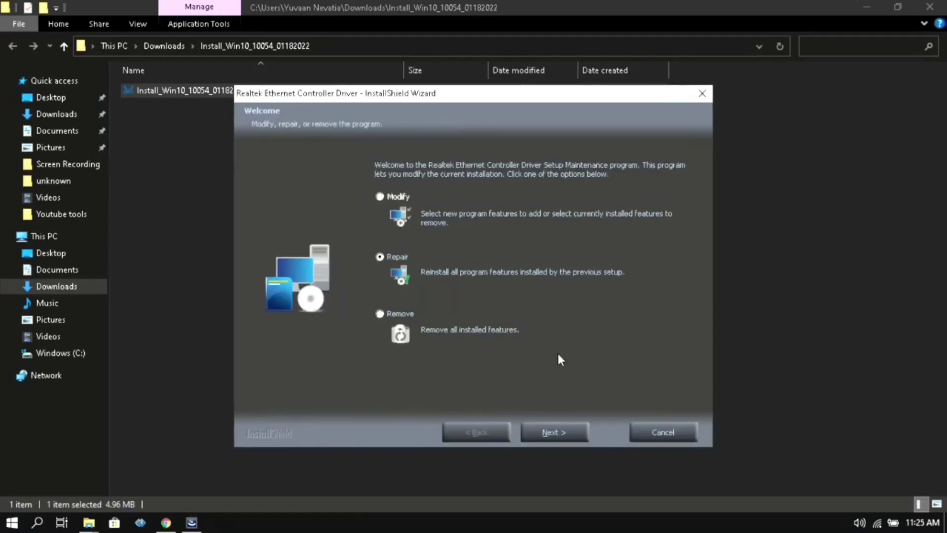
{"action": "left_click", "coordinate": [558, 431]}
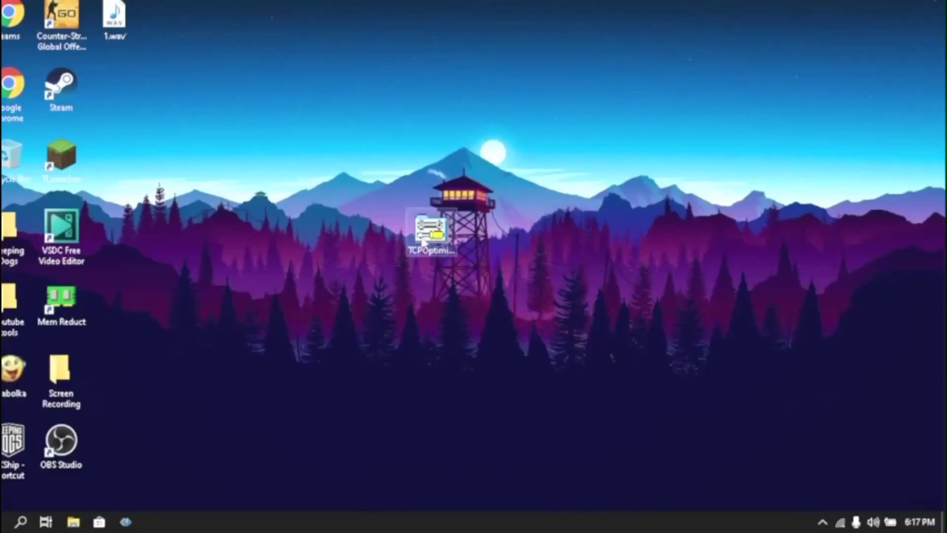
- Launch TCPOptimizer.exe from the desktop and choose the Custom settings mode
{"action": "left_click", "coordinate": [423, 243]}
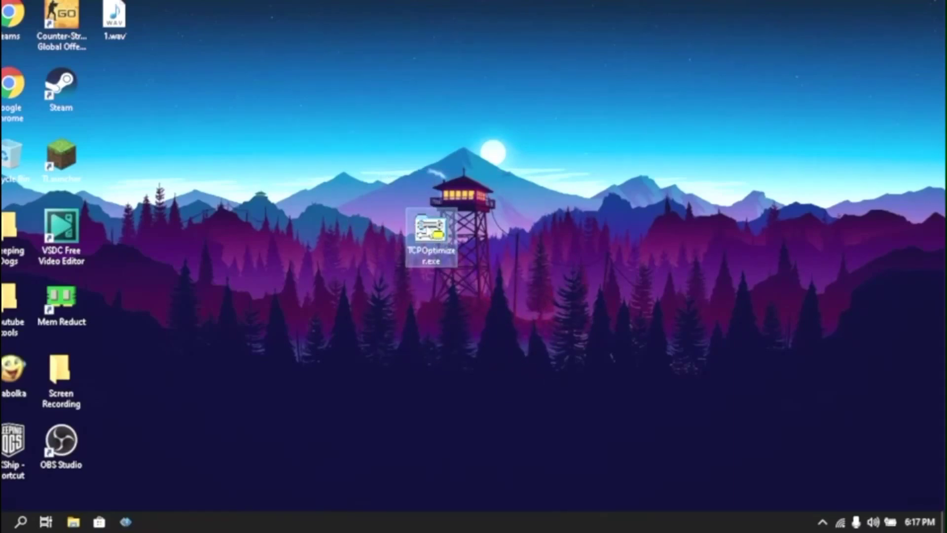
{"action": "right_click", "coordinate": [423, 222]}
{"action": "left_click", "coordinate": [447, 248]}
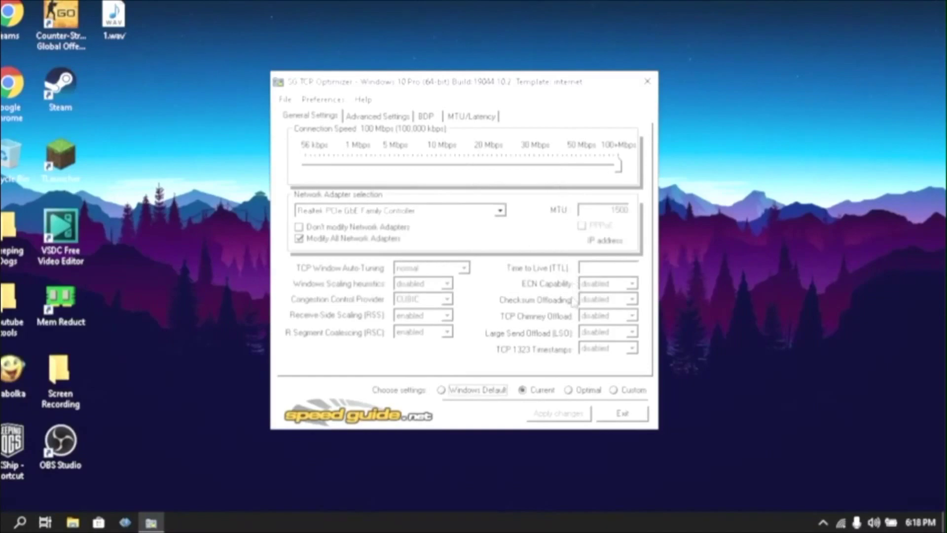
{"action": "left_click", "coordinate": [613, 389]}
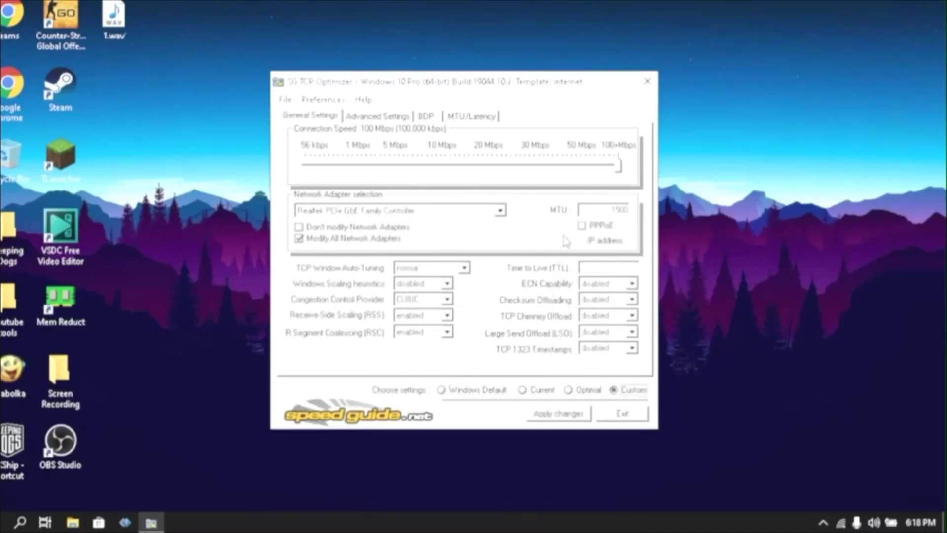
- Configure a connection speed of 100 Mbps and an MTU of 1500 for all network adapters
{"action": "left_click_drag", "start_coordinate": [619, 167], "coordinate": [419, 170]}
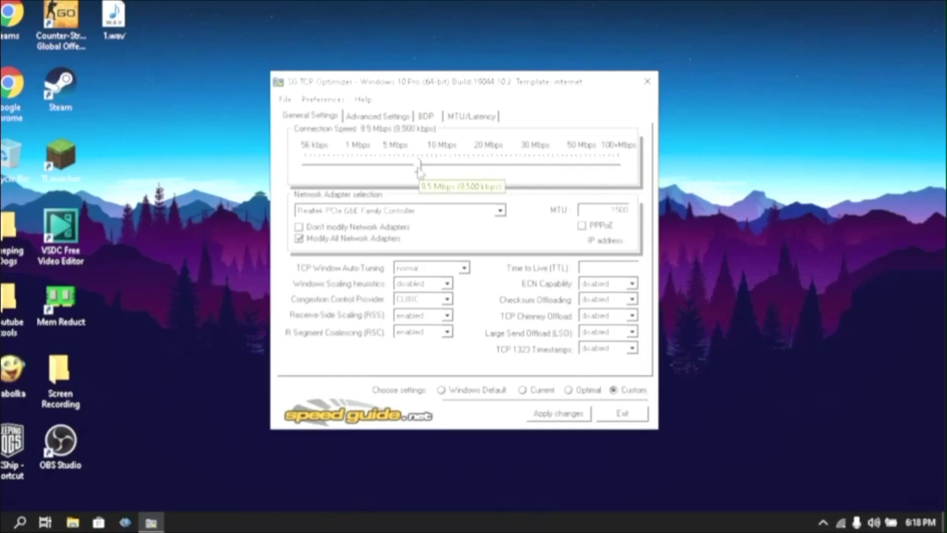
{"action": "left_click", "coordinate": [422, 165]}
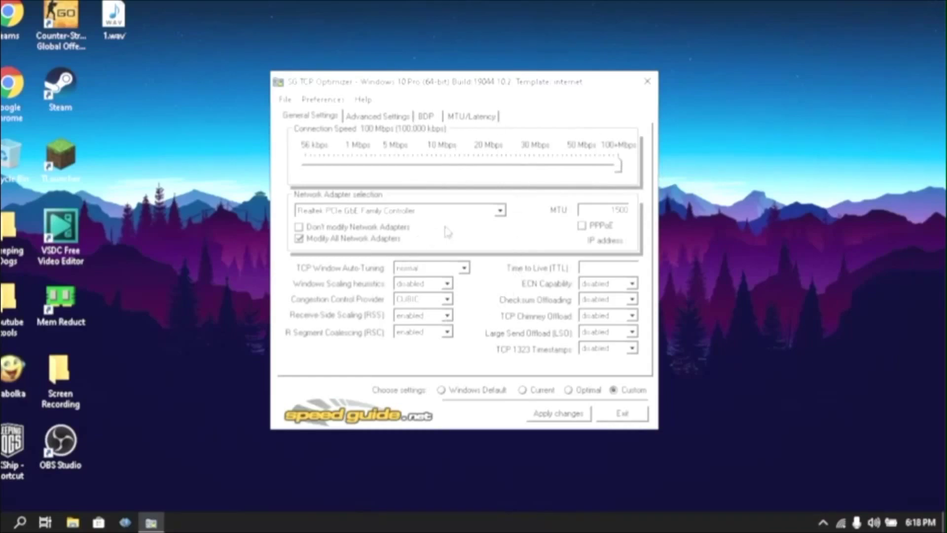
{"action": "left_click", "coordinate": [300, 239]}
{"action": "left_click_drag", "start_coordinate": [614, 210], "coordinate": [651, 207]}
{"action": "type", "text": "1"}
- Set TCP Window Auto-Tuning to normal and Windows Scaling heuristics to disabled
{"action": "left_click", "coordinate": [416, 270]}
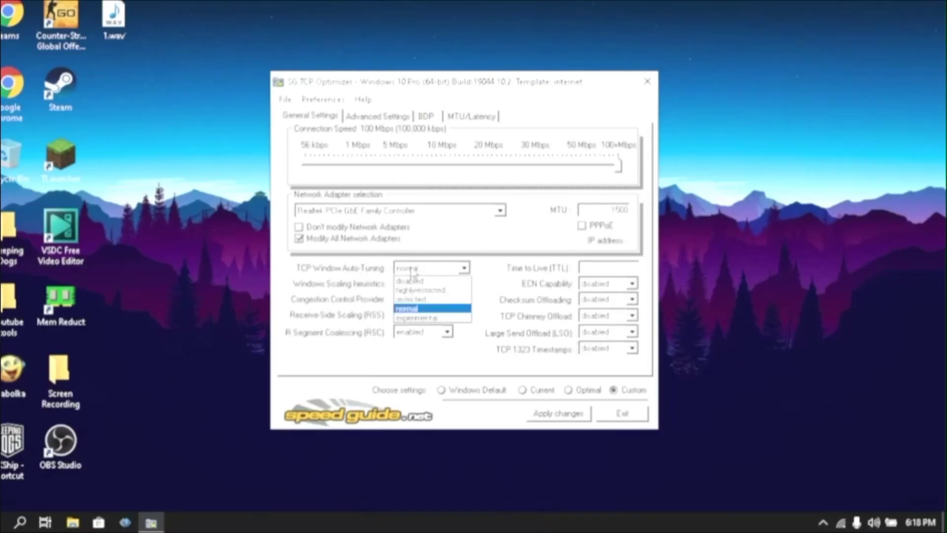
{"action": "left_click", "coordinate": [425, 309]}
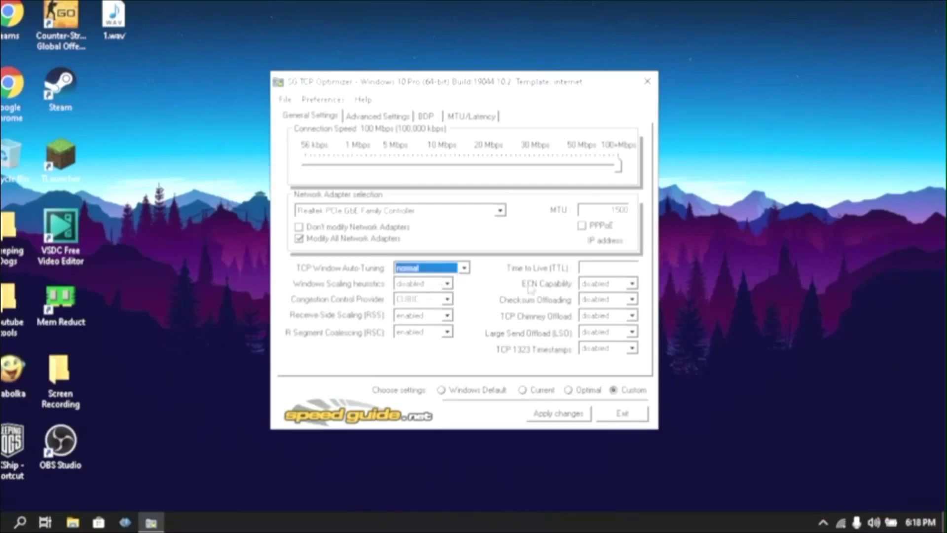
{"action": "left_click", "coordinate": [417, 284]}
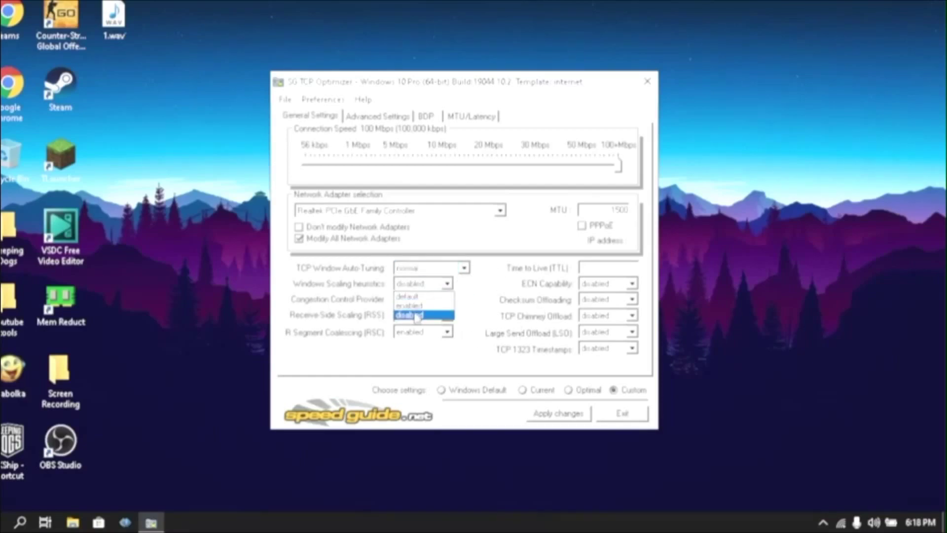
{"action": "left_click", "coordinate": [417, 314]}
- Set the Congestion Control Provider to ctcp and Receive-Side Scaling (RSS) to enabled
{"action": "left_click", "coordinate": [424, 302]}
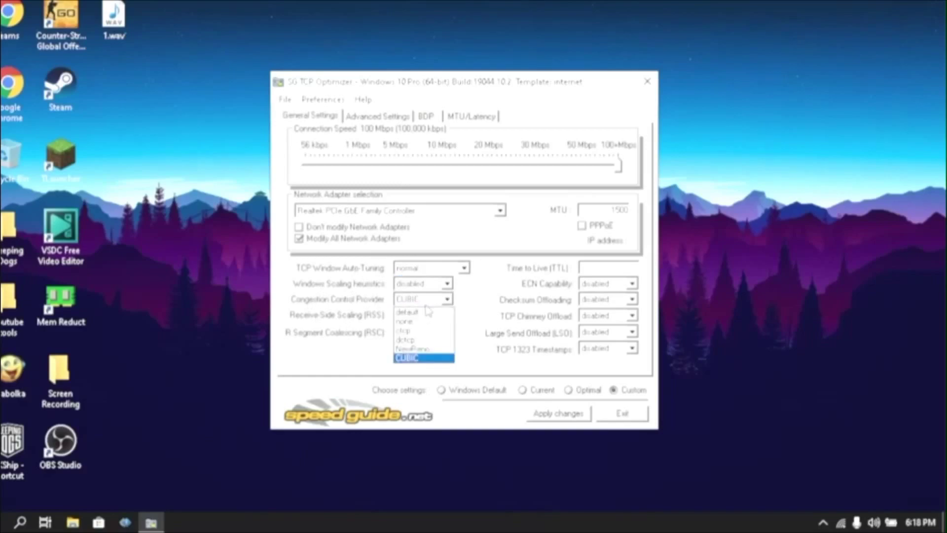
{"action": "left_click", "coordinate": [411, 331]}
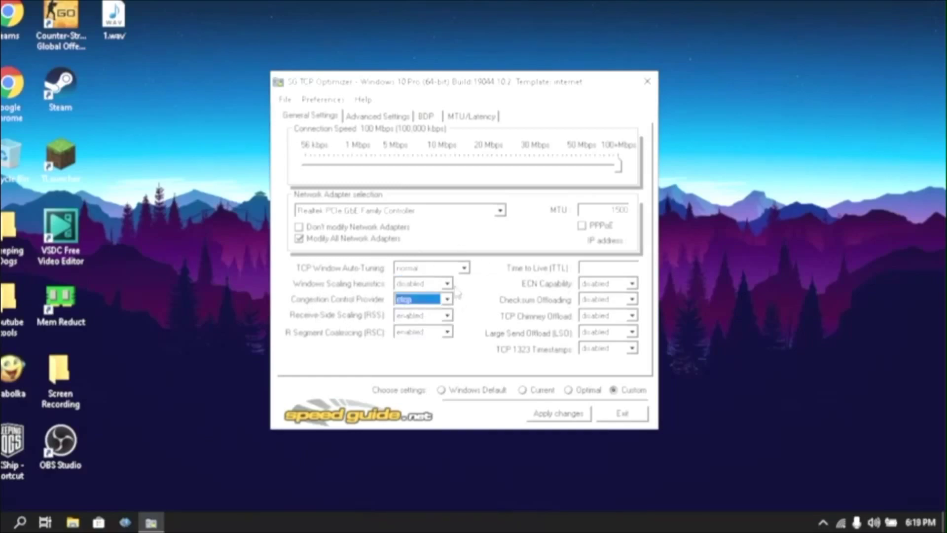
{"action": "left_click", "coordinate": [437, 319]}
{"action": "left_click", "coordinate": [430, 326]}
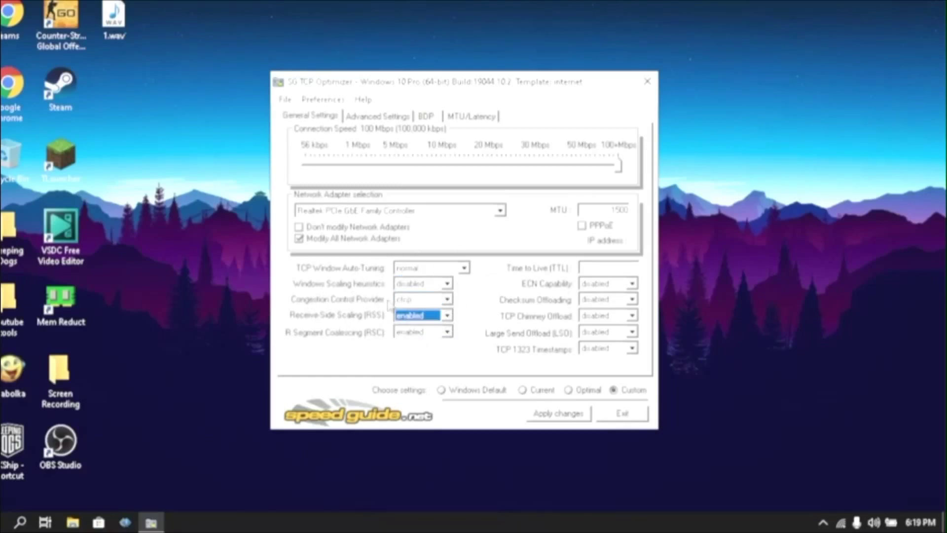
- Set R Segment Coalescing (RSC) to enabled and Time to Live (TTL) to 64
{"action": "left_click", "coordinate": [414, 333]}
{"action": "left_click", "coordinate": [419, 344]}
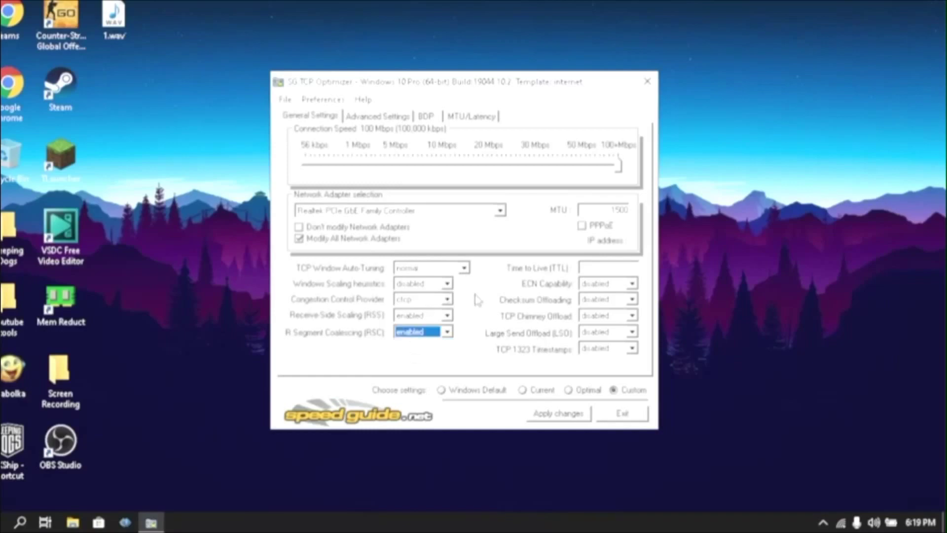
{"action": "left_click", "coordinate": [603, 267]}
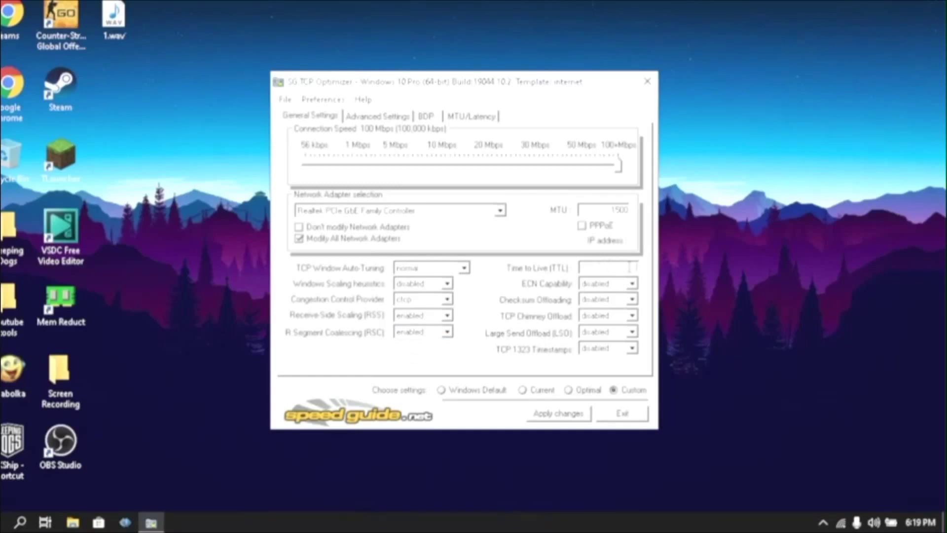
- Set ECN Capability and Checksum Offloading to disabled
{"action": "left_click", "coordinate": [616, 283]}
{"action": "left_click", "coordinate": [607, 315]}
{"action": "left_click", "coordinate": [607, 316]}
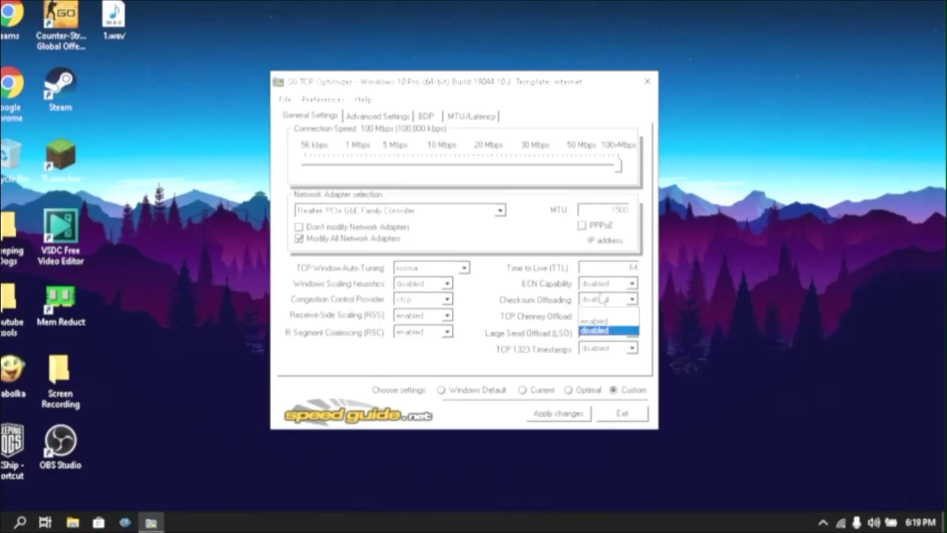
{"action": "left_click", "coordinate": [602, 330]}
- Set TCP Chimney Offload, Large Send Offload (LSO) and TCP 1323 Timestamps to disabled
{"action": "left_click", "coordinate": [608, 316]}
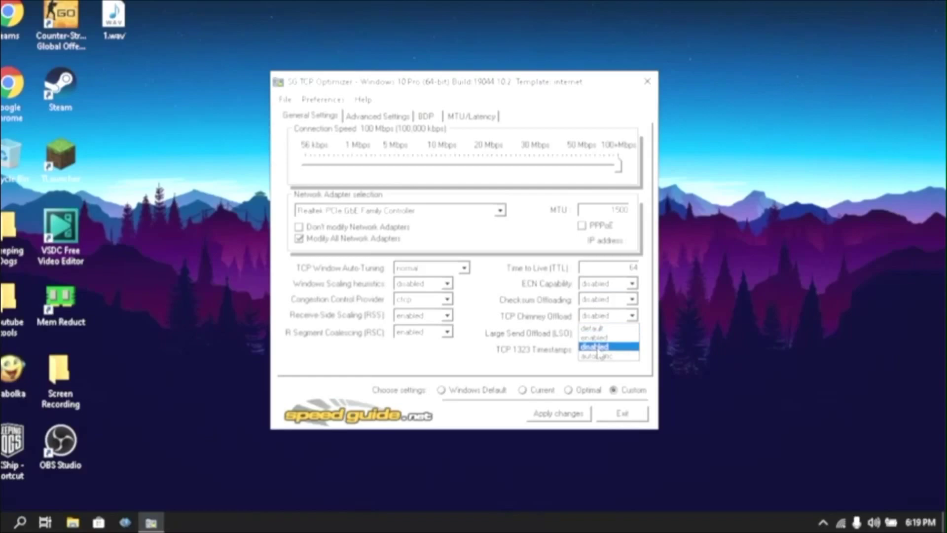
{"action": "left_click", "coordinate": [597, 348]}
{"action": "left_click", "coordinate": [598, 333]}
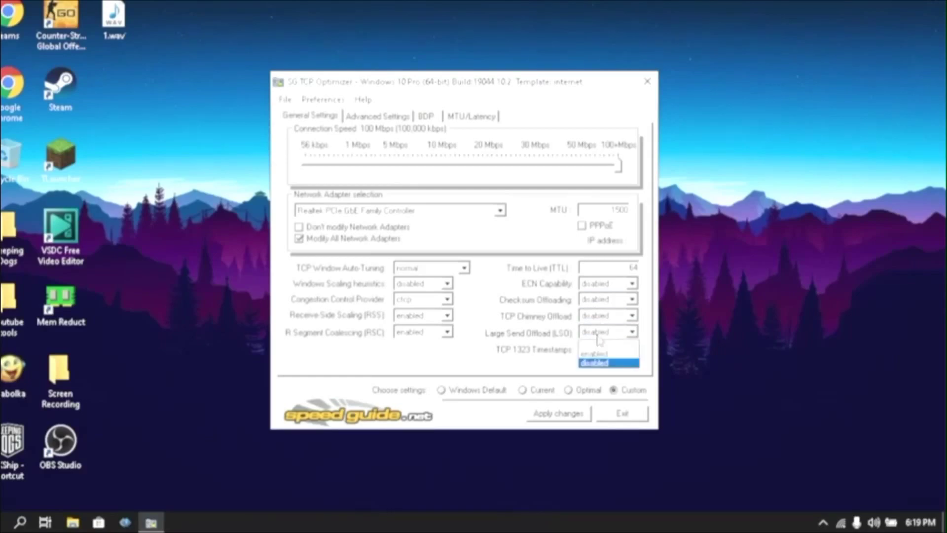
{"action": "left_click", "coordinate": [600, 363]}
{"action": "left_click", "coordinate": [599, 348]}
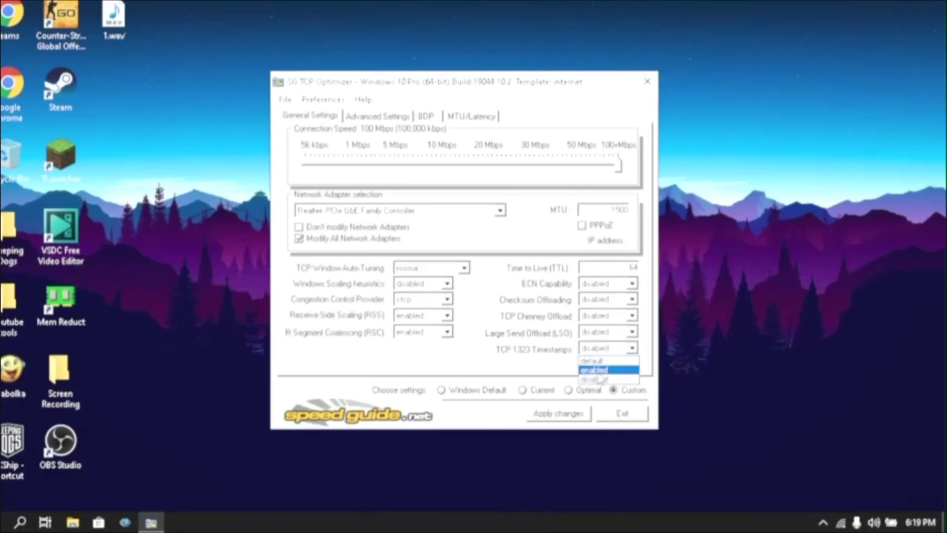
{"action": "left_click", "coordinate": [600, 379]}
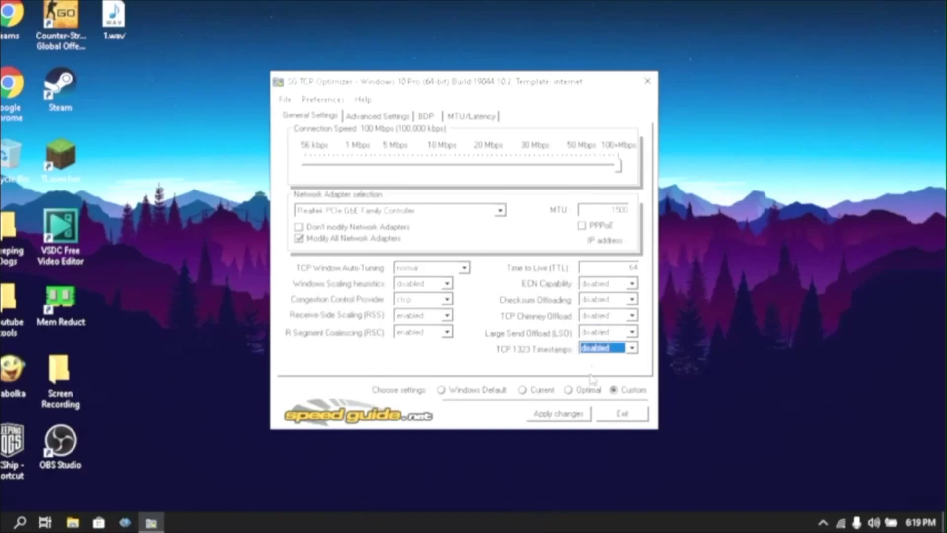
- Apply the general settings changes without a backup or log and decline the immediate reboot
{"action": "left_click", "coordinate": [576, 415]}
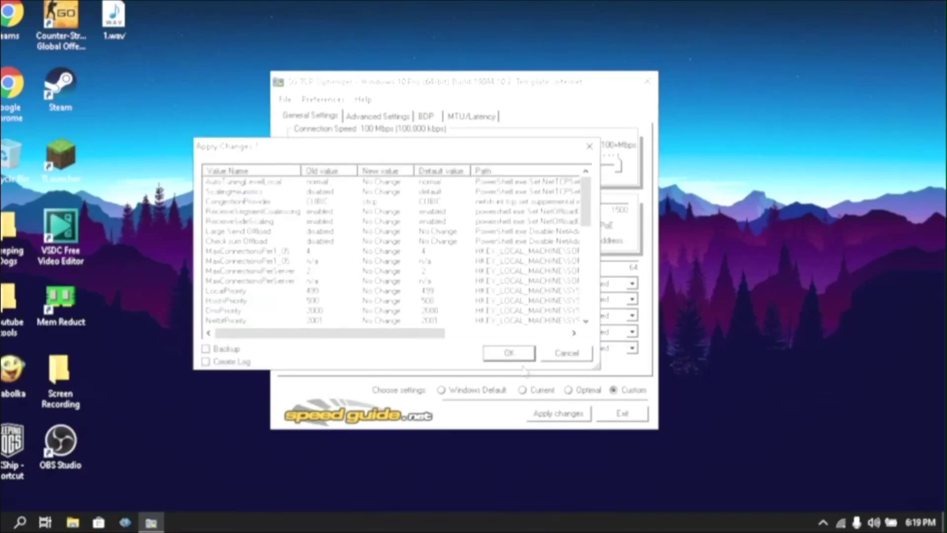
{"action": "left_click", "coordinate": [509, 353]}
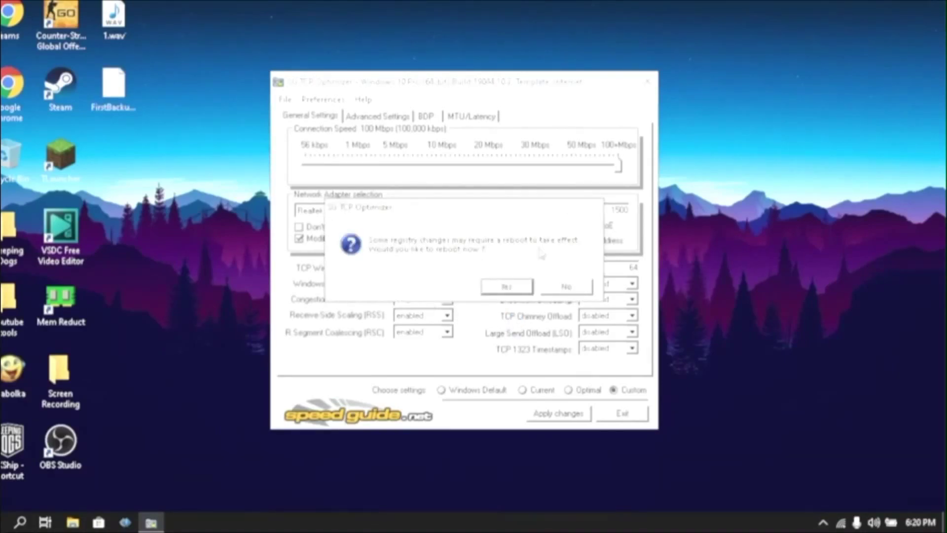
{"action": "left_click", "coordinate": [577, 291]}
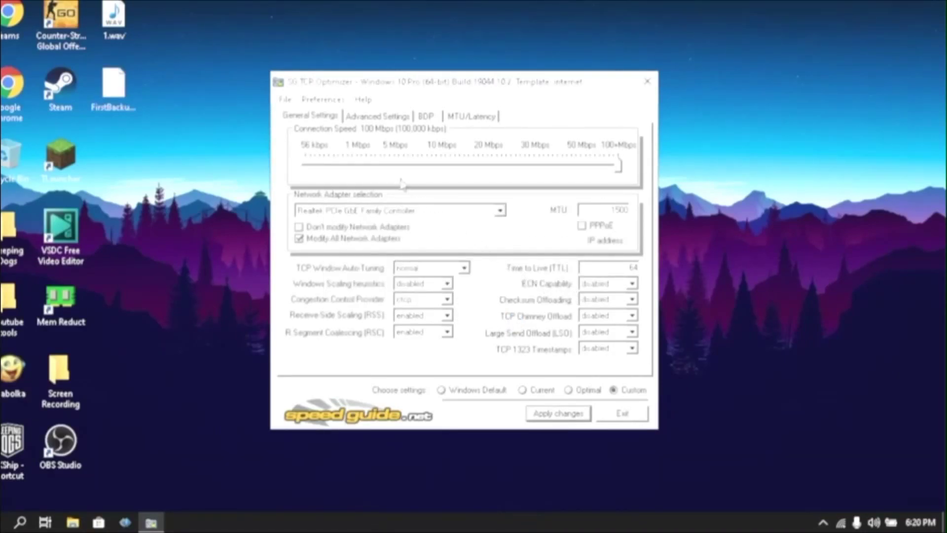
- In the advanced settings, set MaxConnectionsPer1_0Server and MaxConnectionsPerServer to 10
{"action": "left_click", "coordinate": [381, 117]}
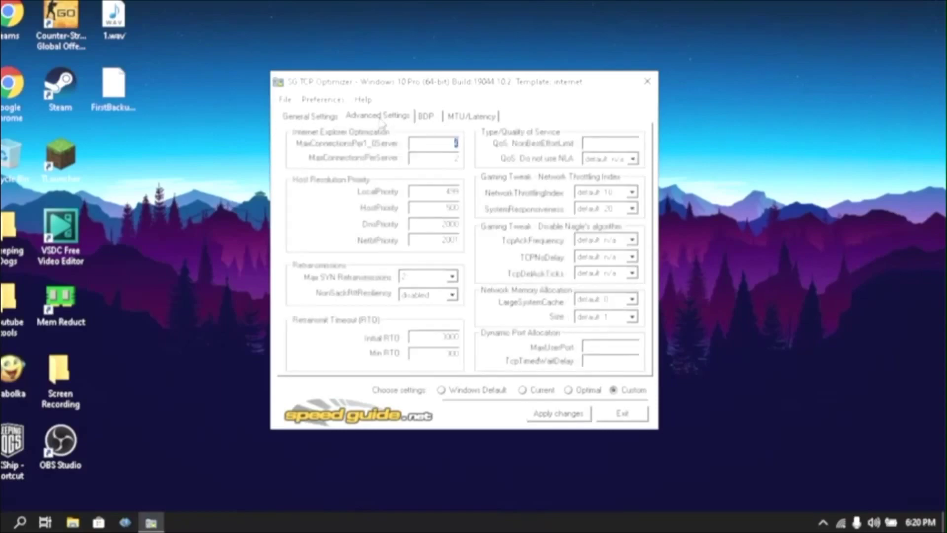
{"action": "double_click", "coordinate": [442, 143]}
{"action": "double_click", "coordinate": [455, 158]}
{"action": "type", "text": "10"}
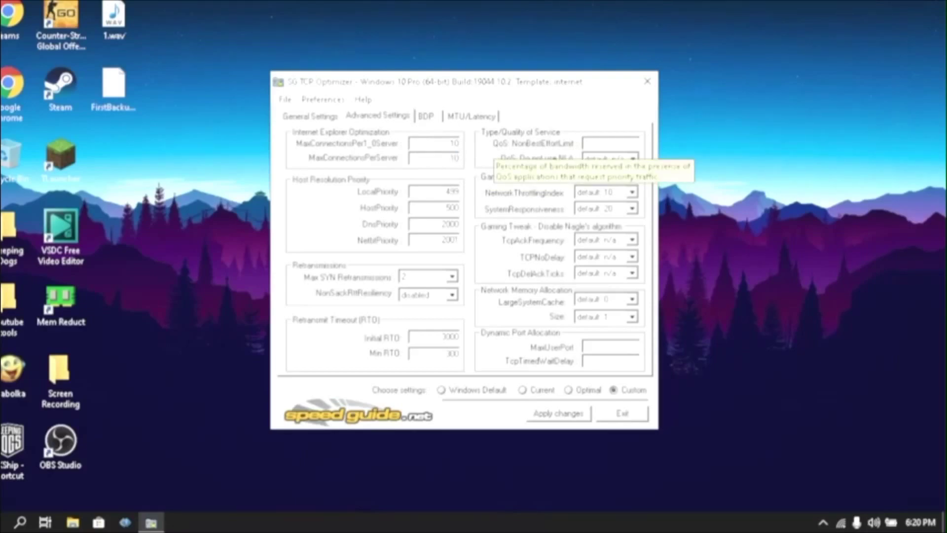
- Set the host resolution priorities to LocalPriority 4, HostPriority 5, DnsPriority 6 and NetbtPriority 7
{"action": "double_click", "coordinate": [465, 191]}
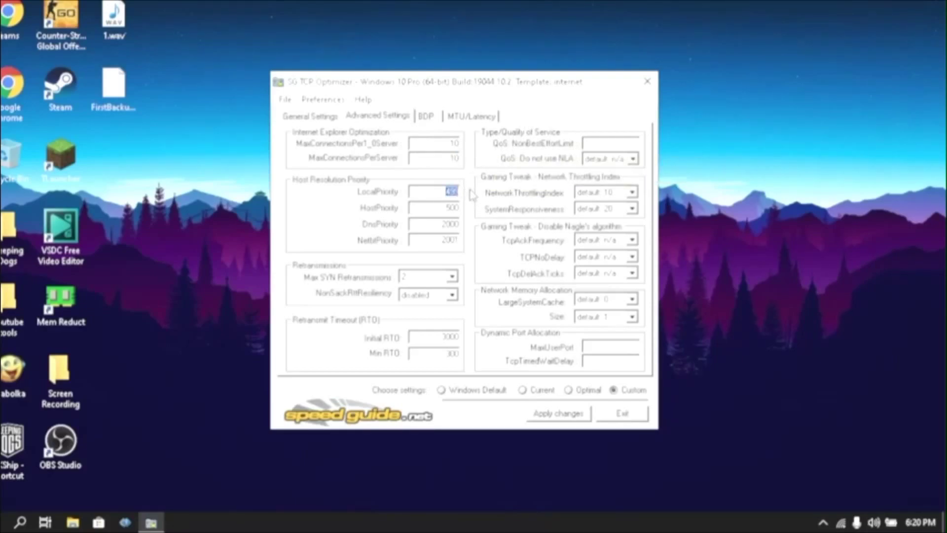
{"action": "key", "text": "BackSpace"}
{"action": "double_click", "coordinate": [450, 207]}
{"action": "type", "text": "5"}
{"action": "double_click", "coordinate": [447, 224]}
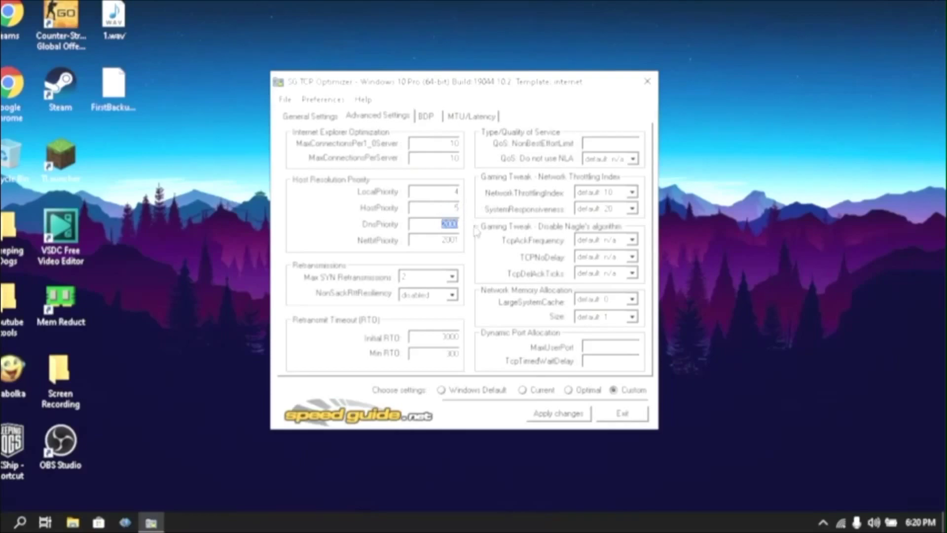
{"action": "type", "text": "6"}
{"action": "double_click", "coordinate": [449, 239]}
{"action": "type", "text": "7"}
- Set Max SYN Retransmissions to 2 and NonSackRttResiliency to disabled
{"action": "left_click", "coordinate": [446, 277]}
{"action": "left_click", "coordinate": [428, 299]}
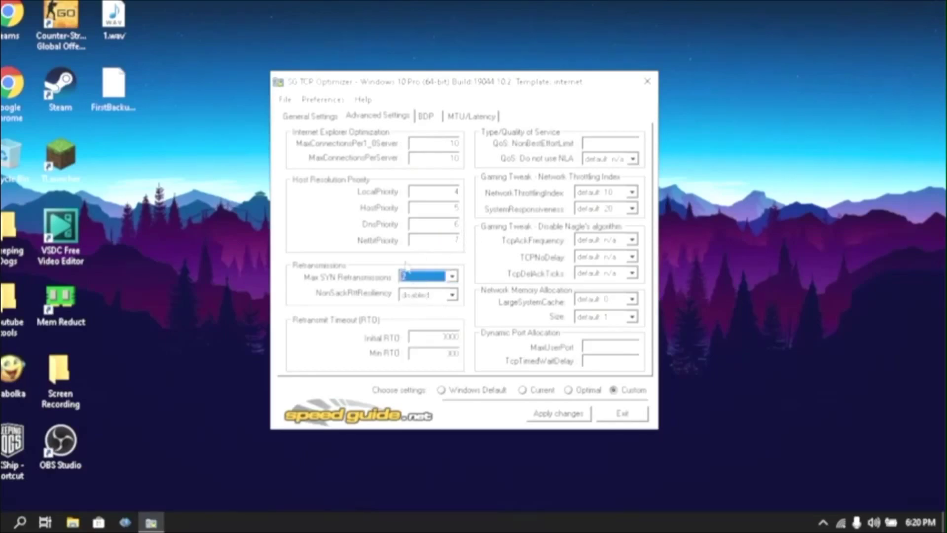
{"action": "left_click", "coordinate": [427, 296]}
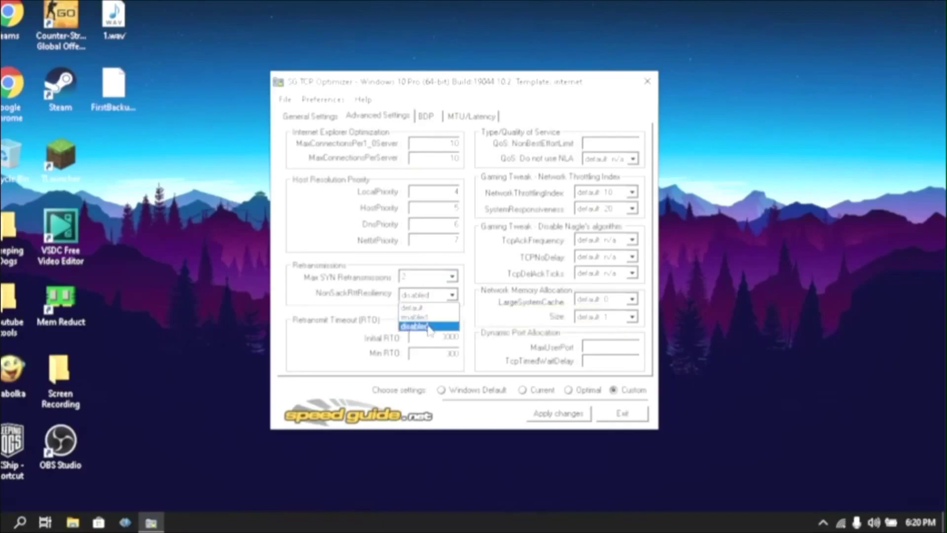
{"action": "left_click", "coordinate": [434, 324]}
- Set the retransmit timeout to an Initial RTO of 2000 and a Min RTO of 300
{"action": "double_click", "coordinate": [439, 338]}
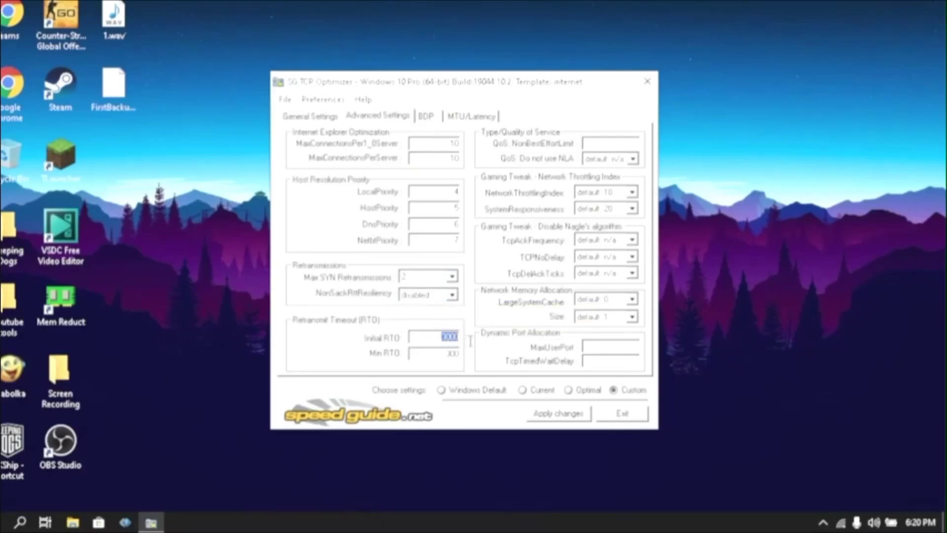
{"action": "type", "text": "2"}
{"action": "double_click", "coordinate": [449, 353]}
{"action": "type", "text": "3"}
- Set QoS NonBestEffortLimit to 0, QoS Do not use NLA to optimal: 1, NetworkThrottlingIndex to disabled and SystemResponsiveness to gaming: 0
{"action": "left_click", "coordinate": [632, 158]}
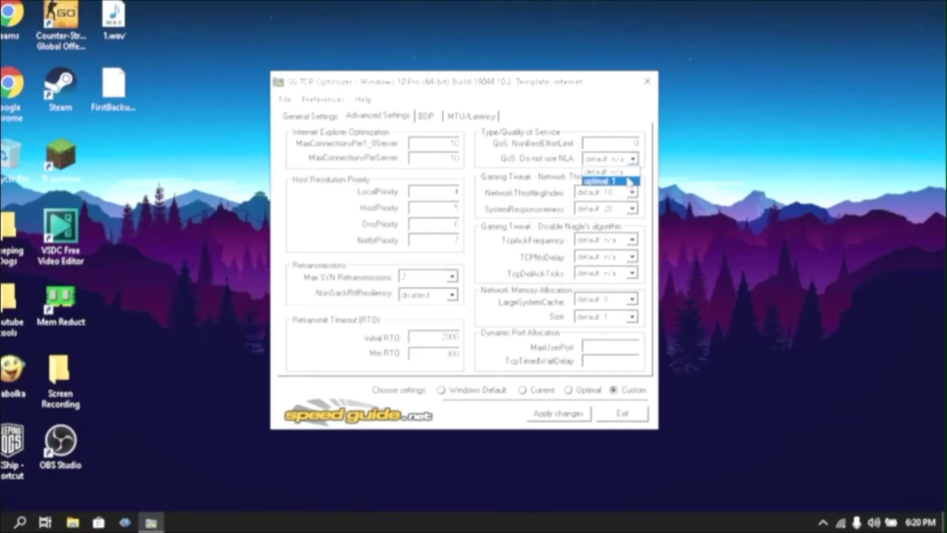
{"action": "left_click", "coordinate": [622, 178]}
{"action": "left_click", "coordinate": [632, 192]}
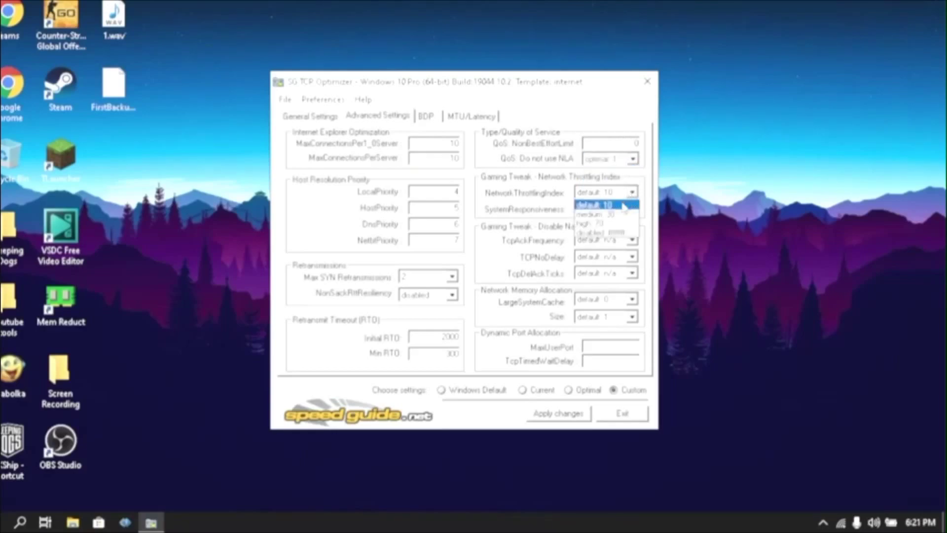
{"action": "left_click", "coordinate": [615, 234]}
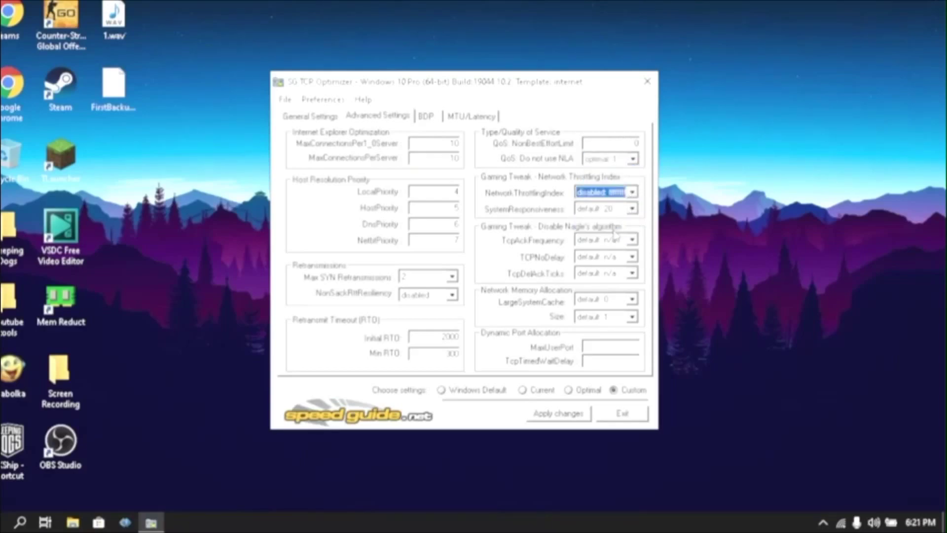
{"action": "left_click", "coordinate": [634, 209]}
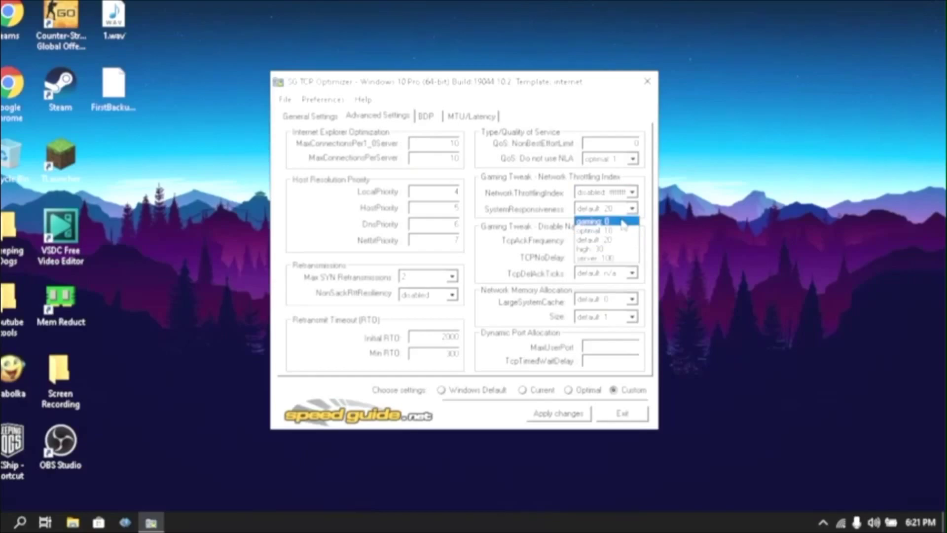
{"action": "left_click", "coordinate": [624, 222]}
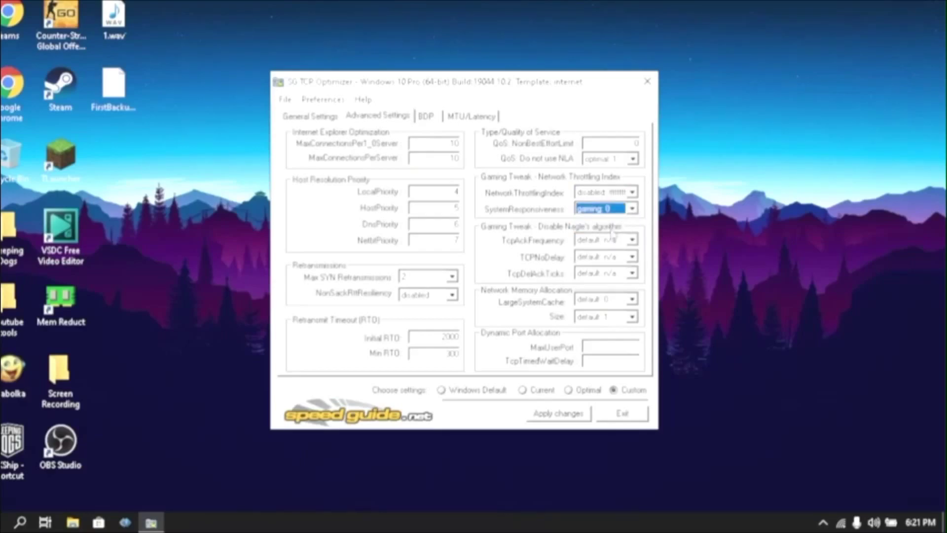
- Disable Nagle's algorithm with TcpAckFrequency disabled: 1, TCPNoDelay enabled: 1 and TcpDelAckTicks disabled: 0
{"action": "left_click", "coordinate": [634, 240]}
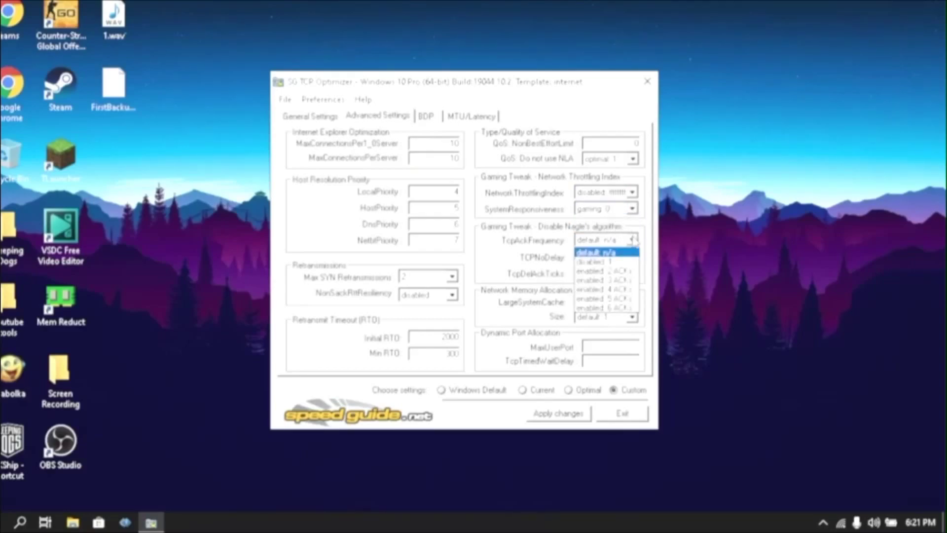
{"action": "left_click", "coordinate": [616, 261]}
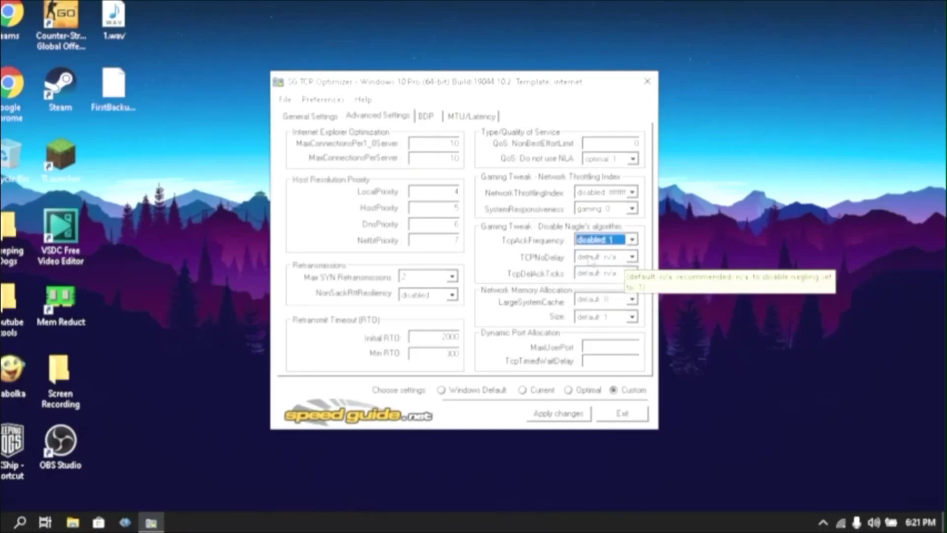
{"action": "left_click", "coordinate": [617, 258]}
{"action": "left_click", "coordinate": [599, 277]}
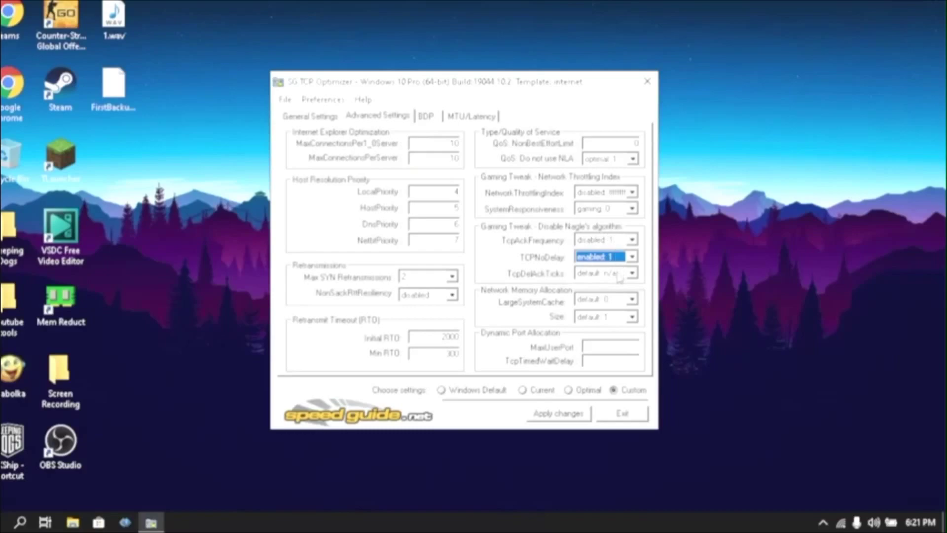
{"action": "left_click", "coordinate": [619, 274]}
{"action": "left_click", "coordinate": [615, 285]}
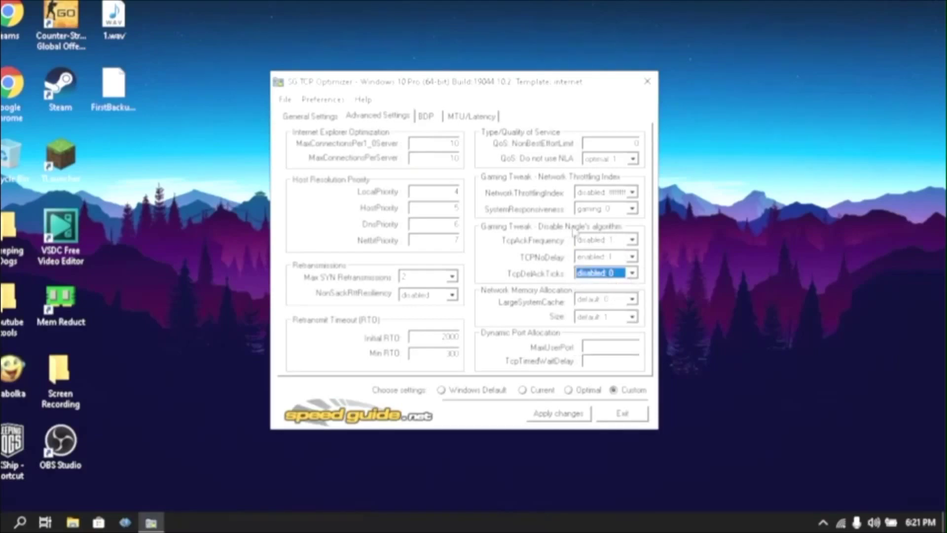
- Set LargeSystemCache to default: 0, network memory Size to default: 1, MaxUserPort to 65534 and TcpTimedWaitDelay to 30
{"action": "left_click", "coordinate": [633, 300]}
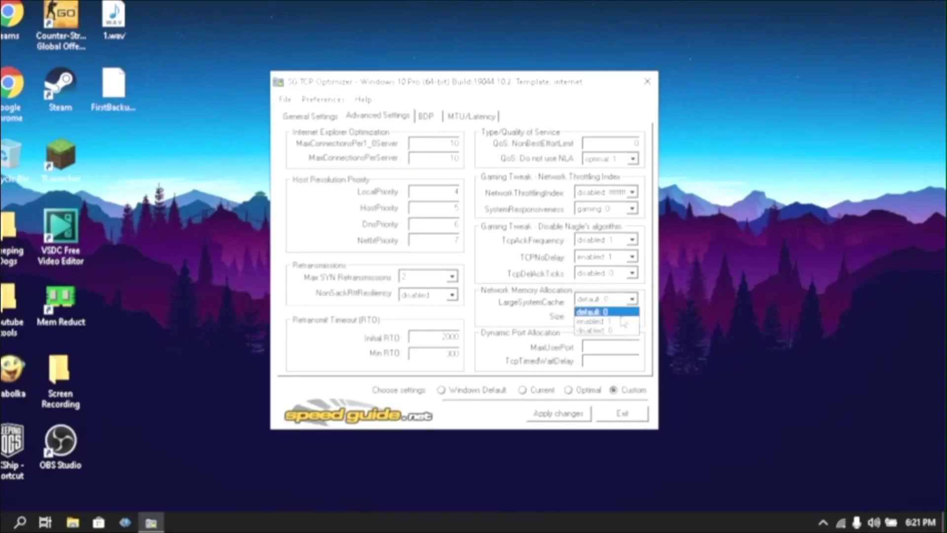
{"action": "left_click", "coordinate": [622, 312]}
{"action": "left_click", "coordinate": [624, 317]}
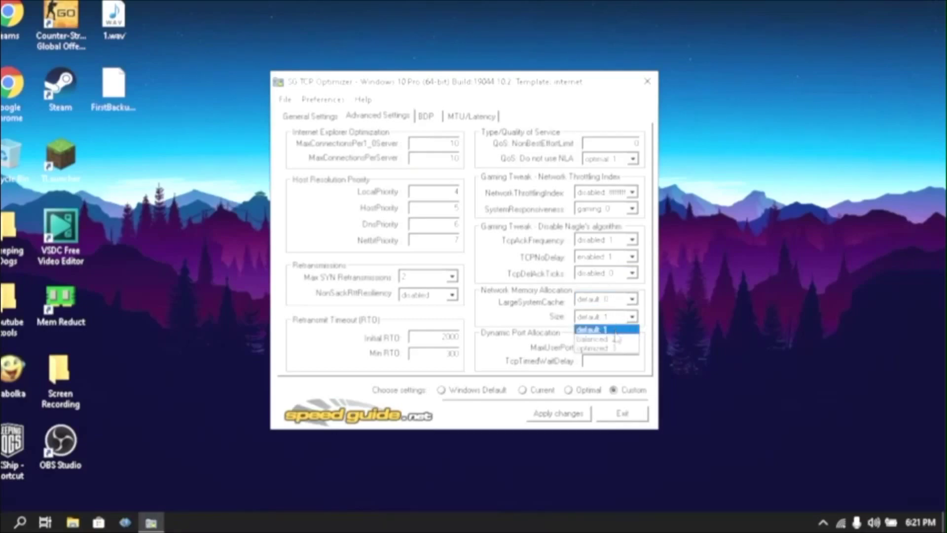
{"action": "left_click", "coordinate": [612, 329]}
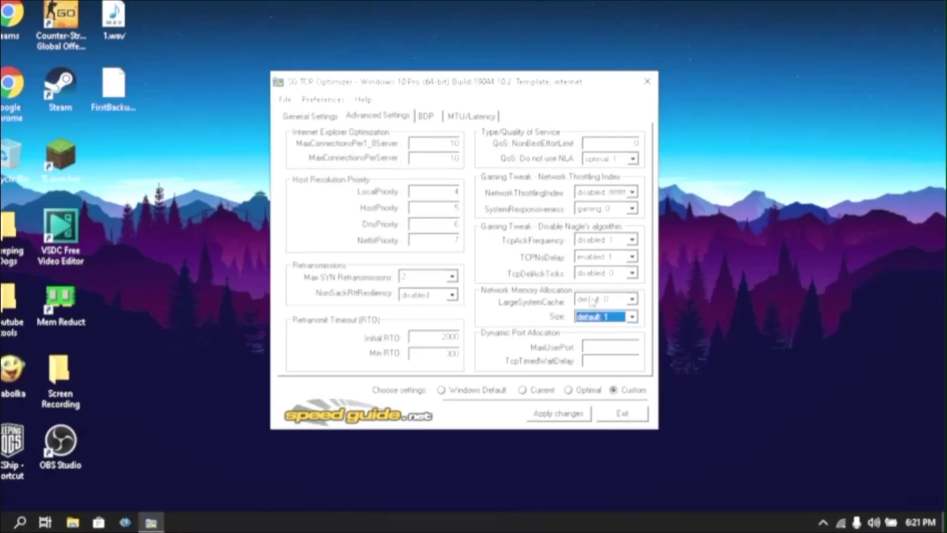
{"action": "left_click", "coordinate": [612, 347]}
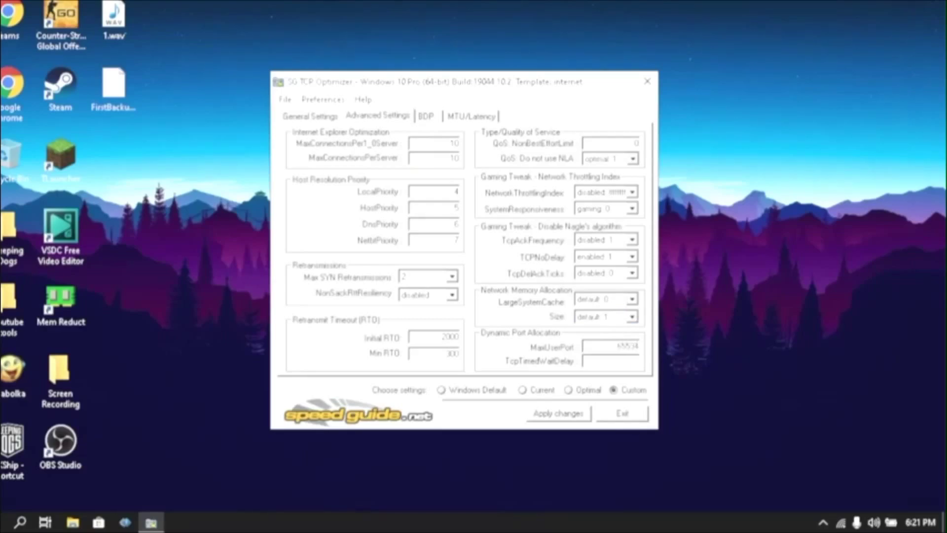
{"action": "left_click", "coordinate": [620, 366]}
- Apply the advanced settings changes, decline the immediate reboot and exit the program
{"action": "left_click", "coordinate": [567, 407]}
{"action": "left_click", "coordinate": [516, 352]}
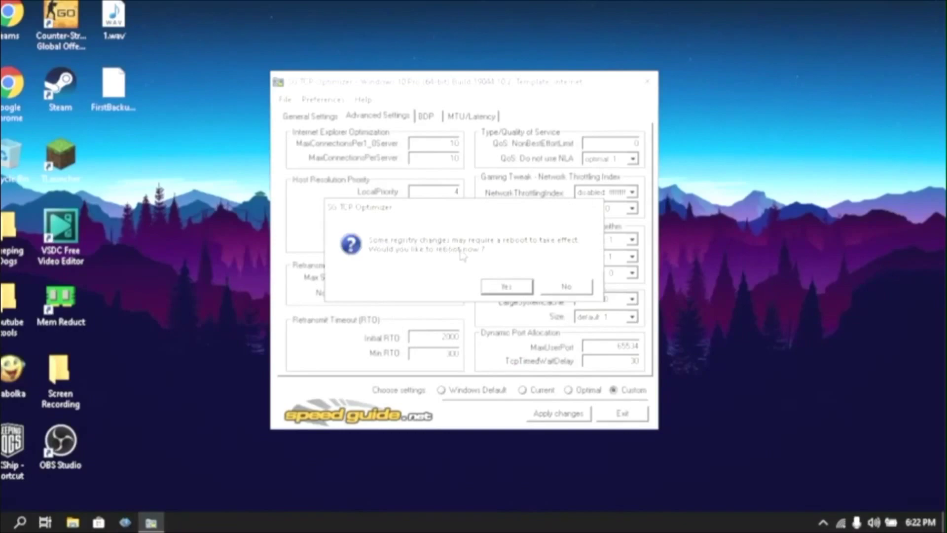
{"action": "left_click", "coordinate": [575, 287]}
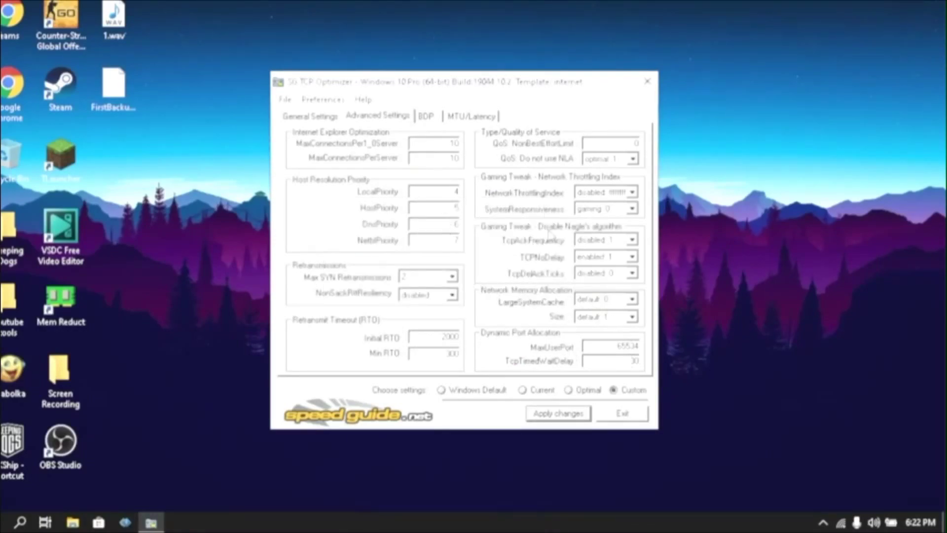
{"action": "left_click", "coordinate": [622, 413]}
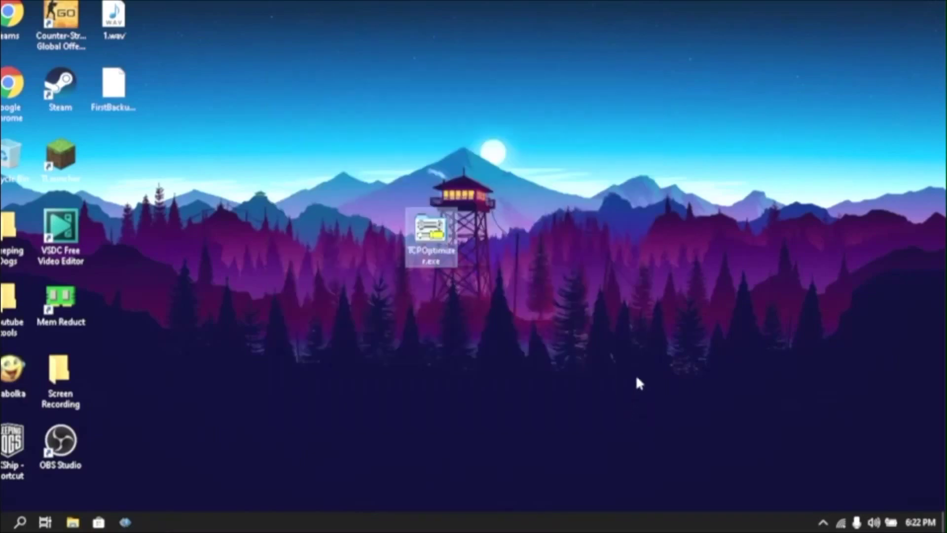
{"action": "left_click", "coordinate": [620, 311]}
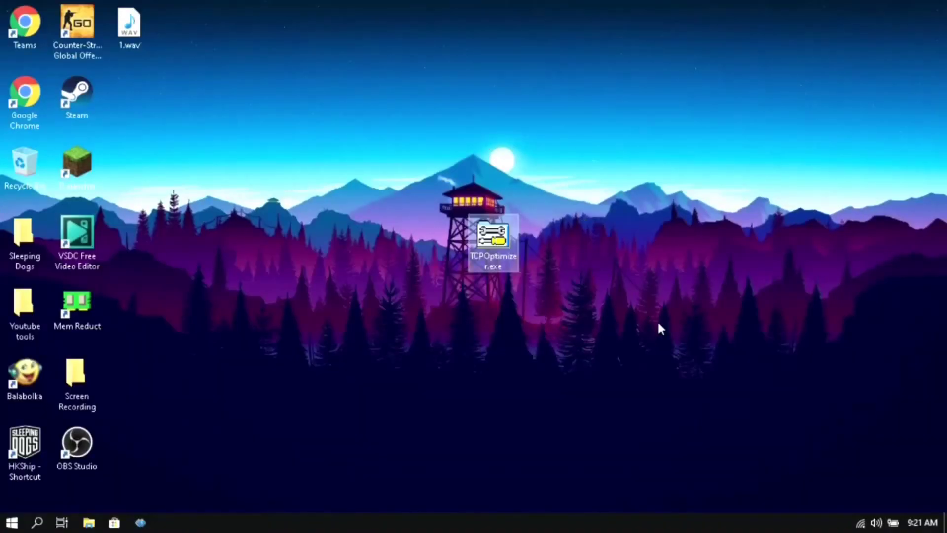
{"action": "left_click", "coordinate": [659, 324]}
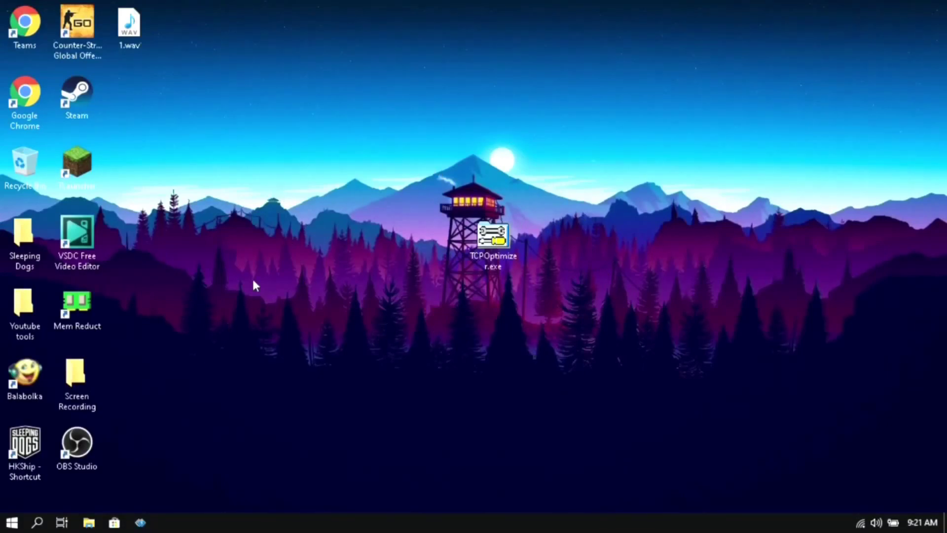
- Search Windows for View network connections and open it
{"action": "left_click", "coordinate": [37, 523]}
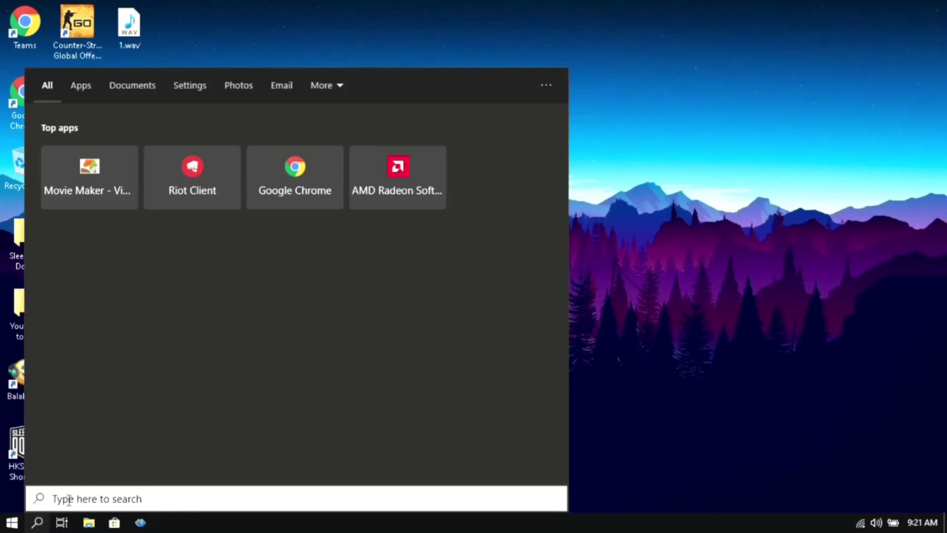
{"action": "type", "text": "vi"}
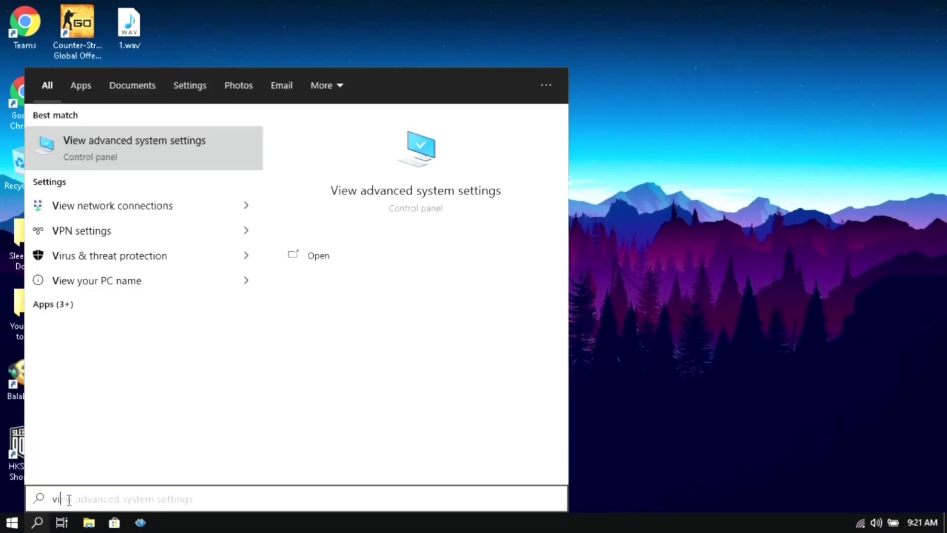
{"action": "type", "text": "ew n"}
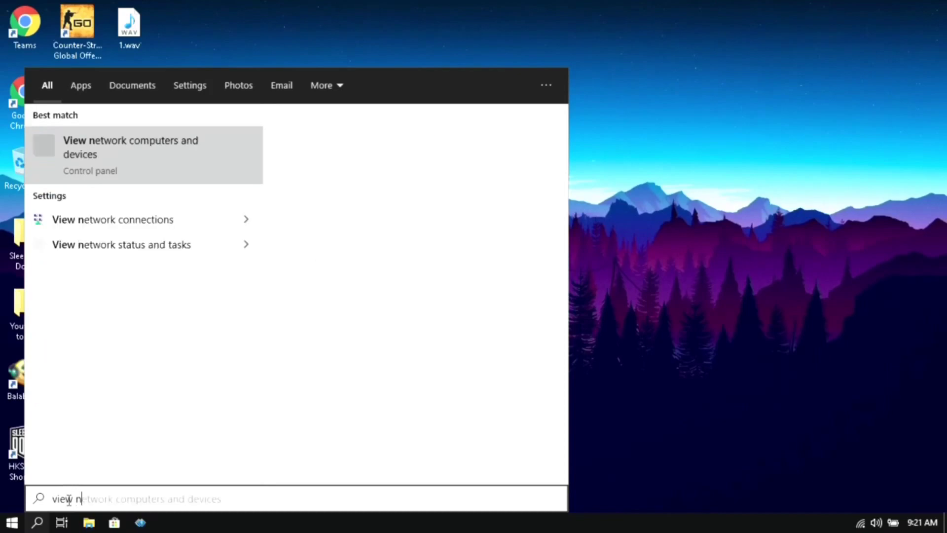
{"action": "type", "text": "etowrk connect"}
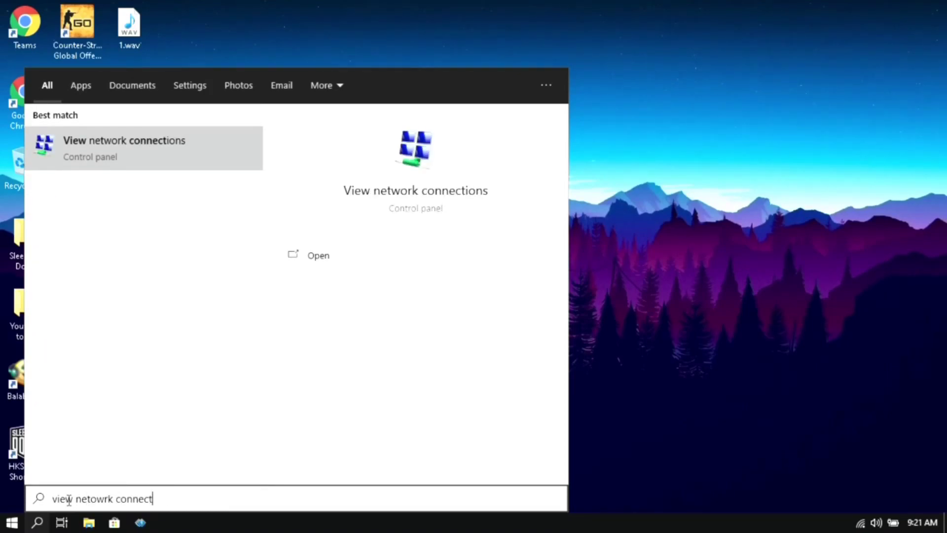
{"action": "left_click", "coordinate": [86, 168]}
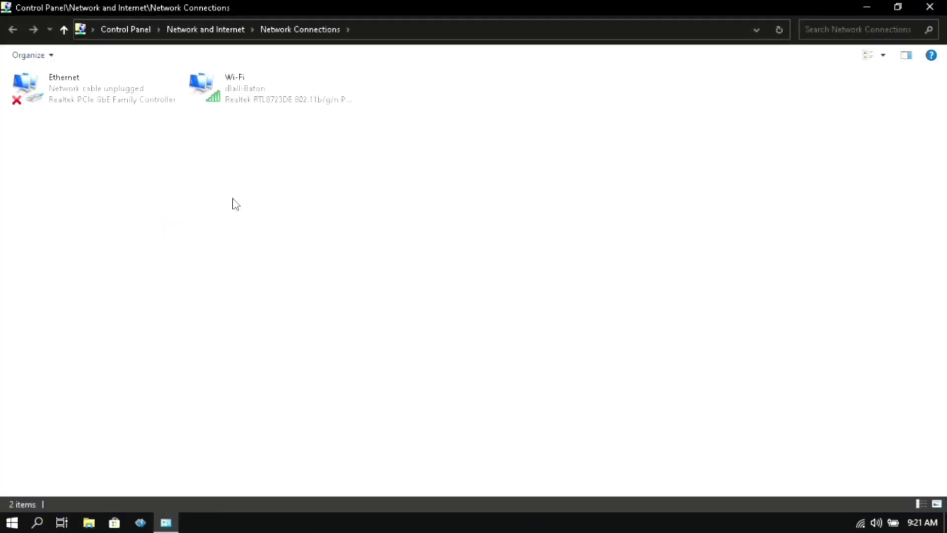
- Open the Wi-Fi connection's properties and bring up the configuration of its Realtek RTL8723DE adapter
{"action": "right_click", "coordinate": [254, 98]}
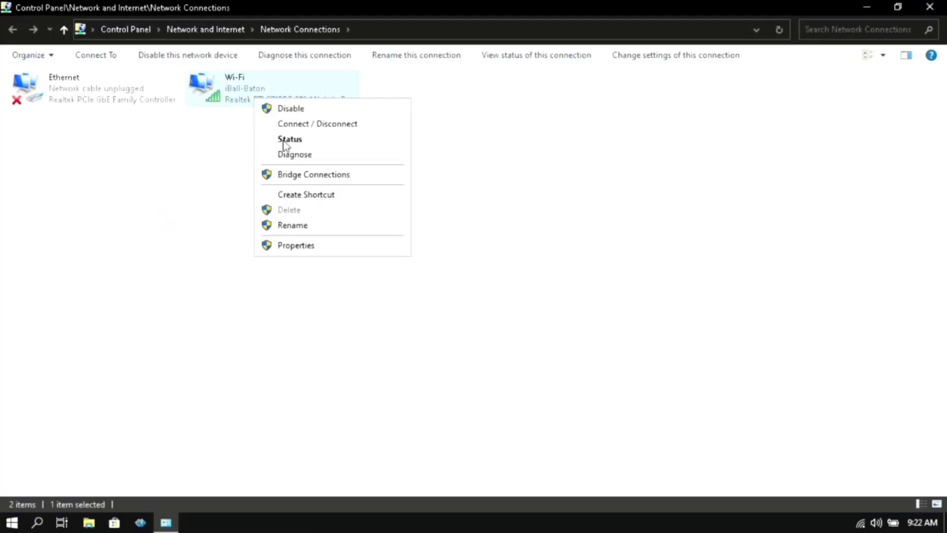
{"action": "left_click", "coordinate": [303, 242]}
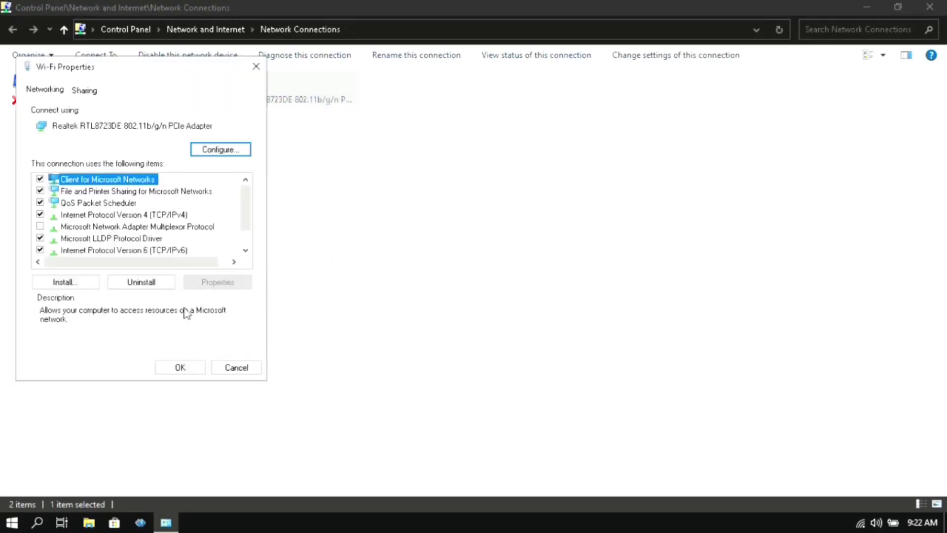
{"action": "scroll", "coordinate": [74, 247], "scroll_direction": "down", "scroll_amount": 1}
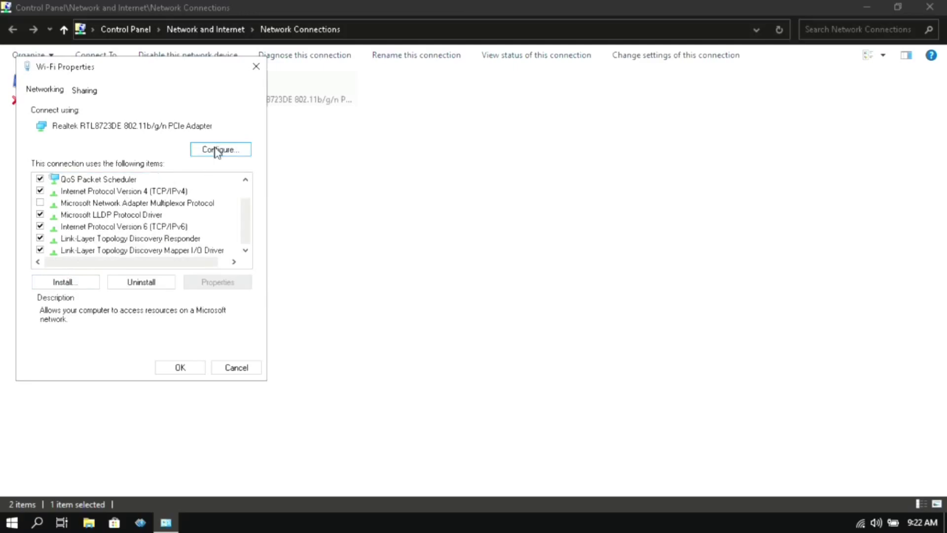
{"action": "left_click", "coordinate": [220, 148]}
{"action": "left_click_drag", "start_coordinate": [311, 124], "coordinate": [533, 76]}
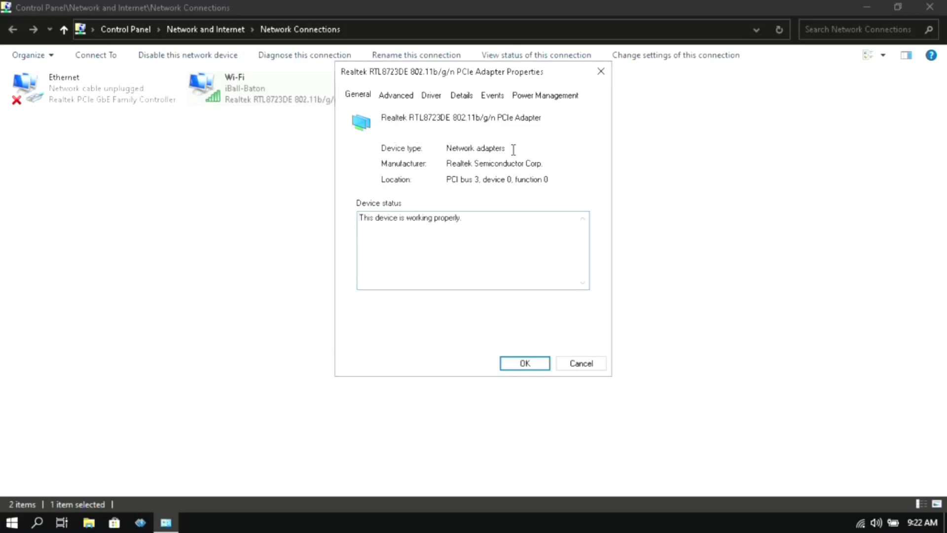
- Disallow the computer from turning off the Wi-Fi adapter to save power, confirm, and close Network Connections
{"action": "left_click", "coordinate": [535, 96]}
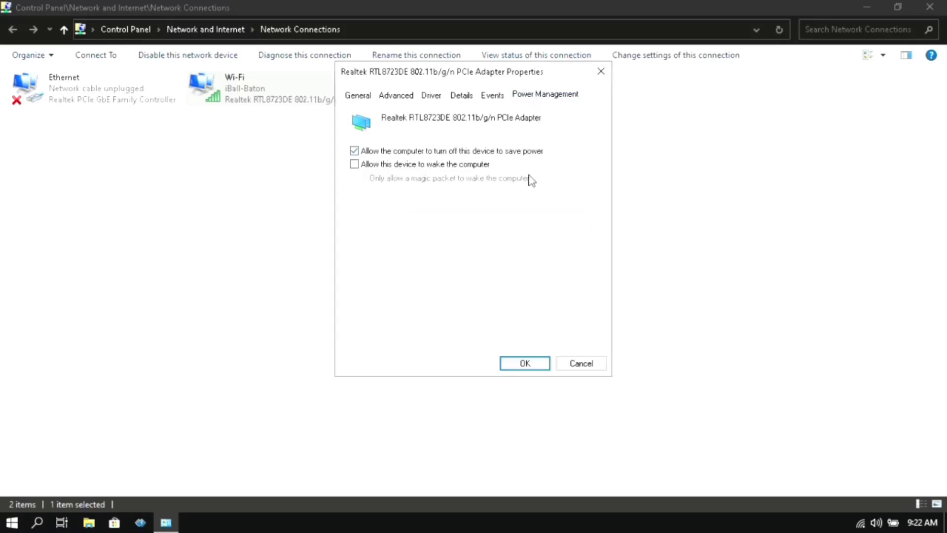
{"action": "left_click", "coordinate": [354, 152]}
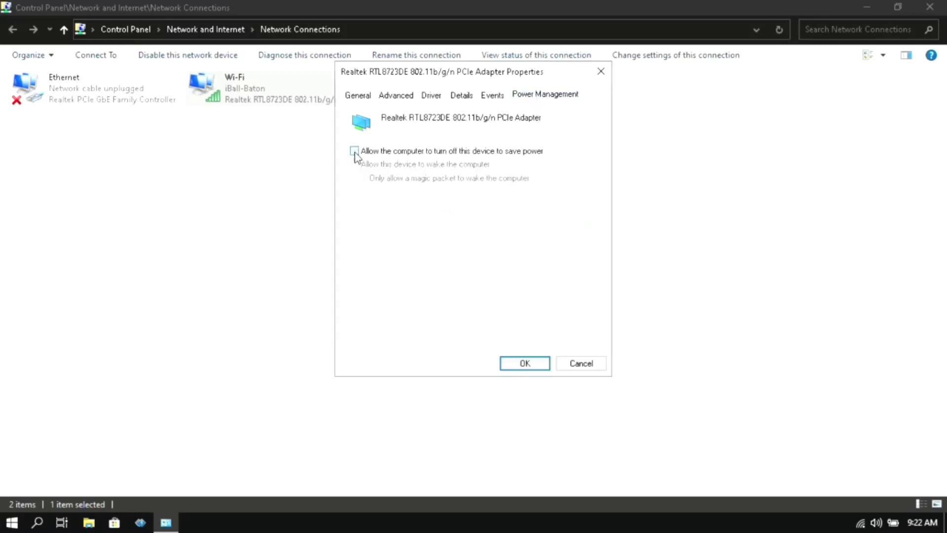
{"action": "left_click", "coordinate": [540, 362]}
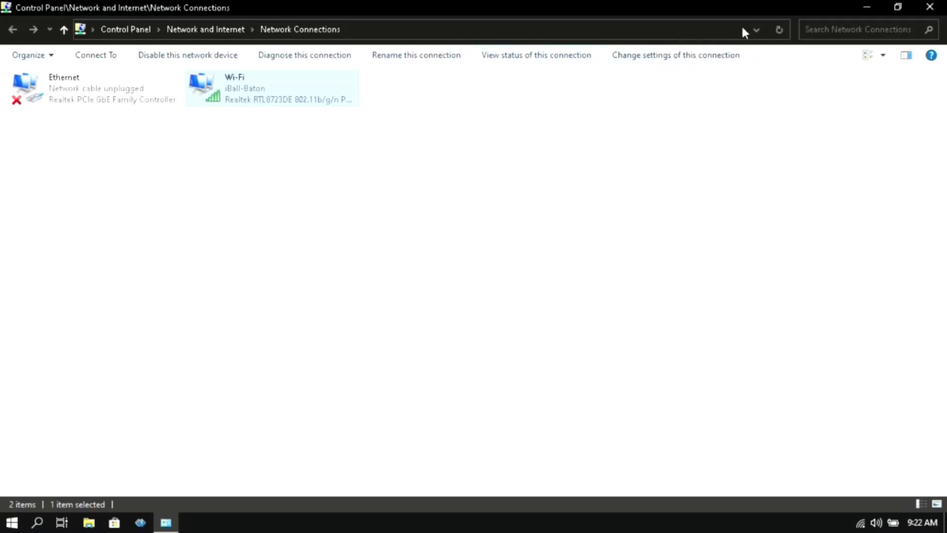
{"action": "left_click", "coordinate": [929, 7]}
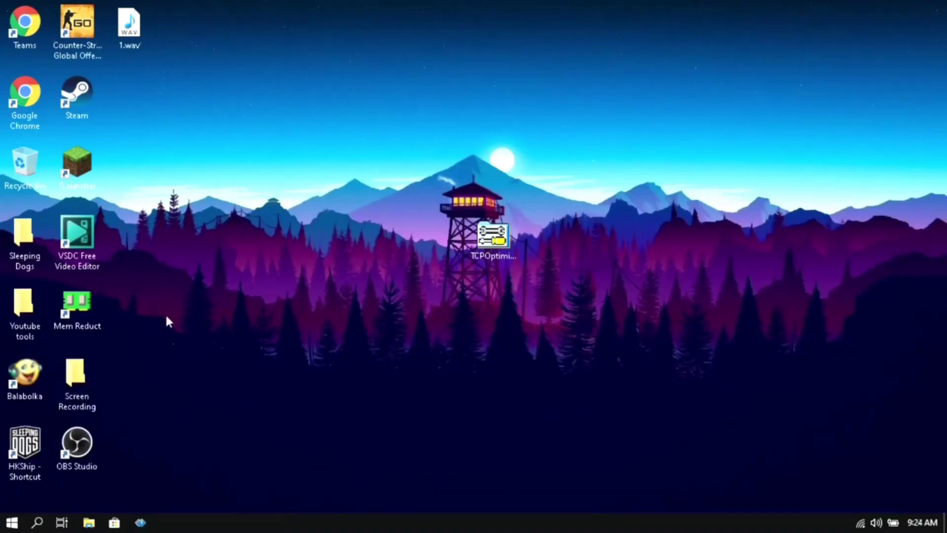
{"action": "right_click", "coordinate": [167, 310]}
{"action": "left_click", "coordinate": [207, 371]}
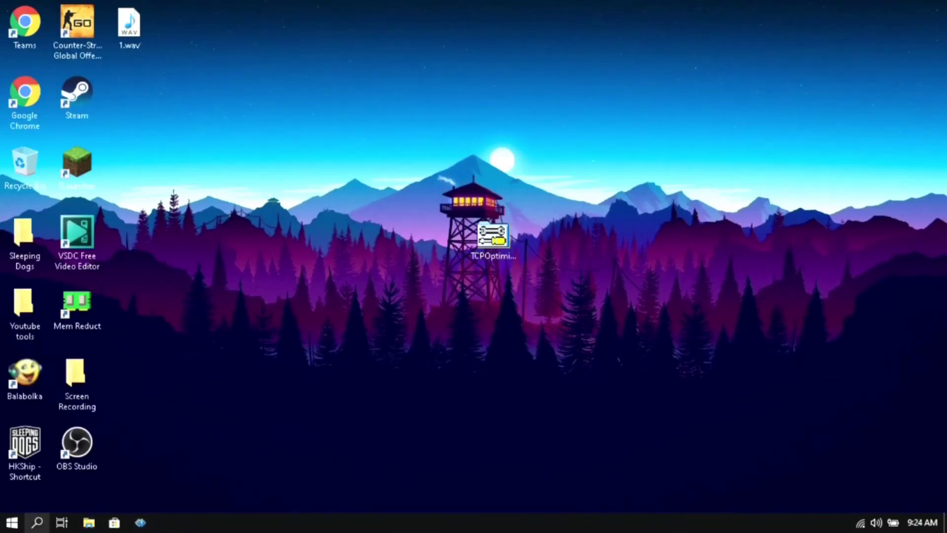
- Open the Delivery Optimization settings under Update & Security and leave Allow downloads from other PCs set to Off
{"action": "left_click", "coordinate": [12, 522]}
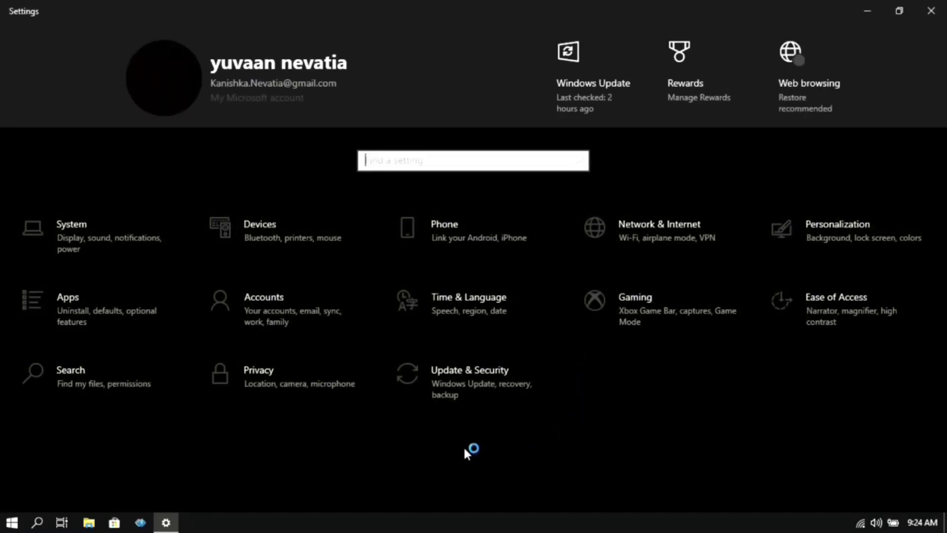
{"action": "left_click", "coordinate": [479, 396]}
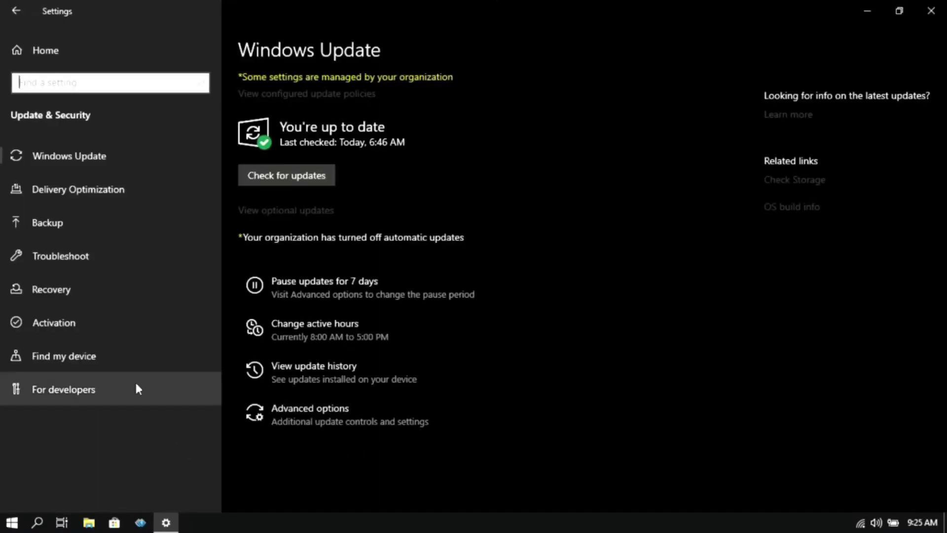
{"action": "left_click", "coordinate": [149, 199]}
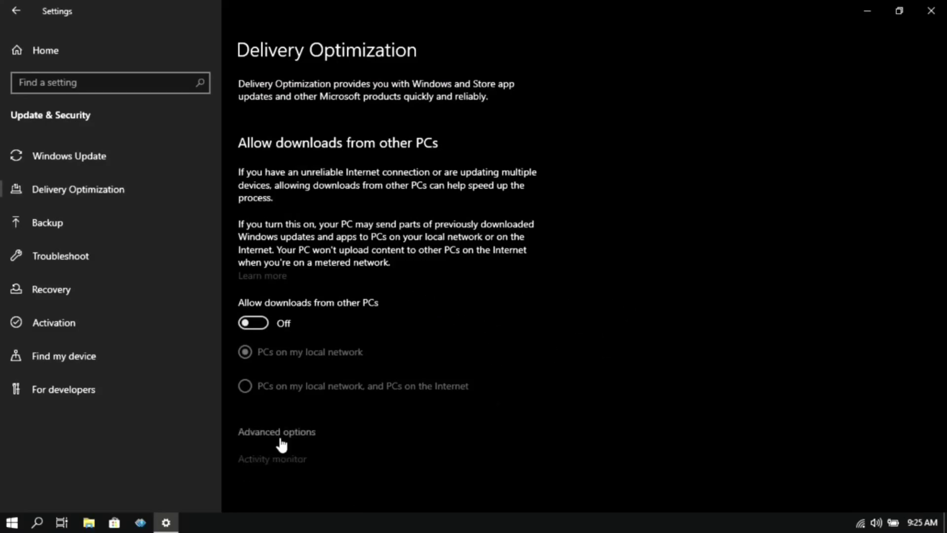
{"action": "left_click", "coordinate": [256, 324]}
{"action": "left_click", "coordinate": [256, 324]}
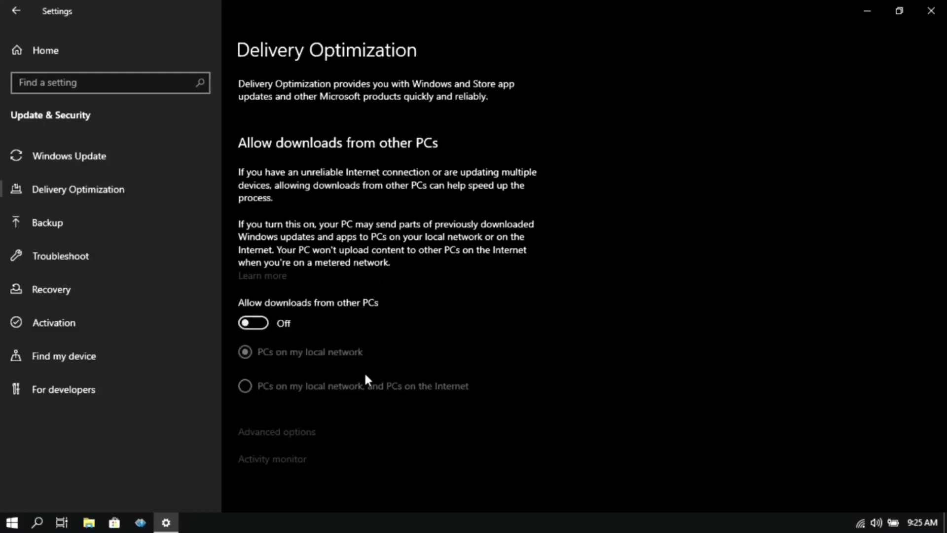
- In Delivery Optimization's advanced options, limit downloads by percentage of measured bandwidth, with both background and foreground set to 5%
{"action": "left_click", "coordinate": [307, 433]}
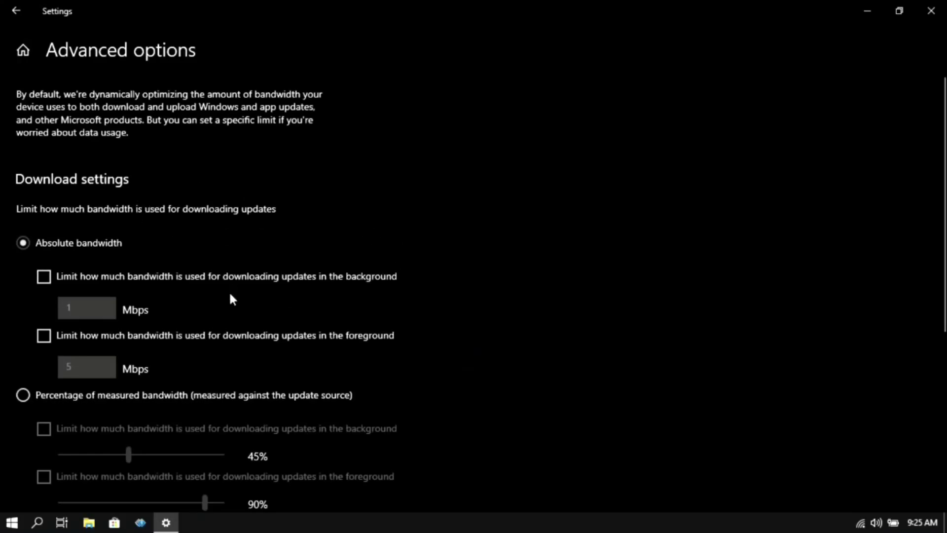
{"action": "scroll", "coordinate": [232, 298], "scroll_direction": "down", "scroll_amount": 1}
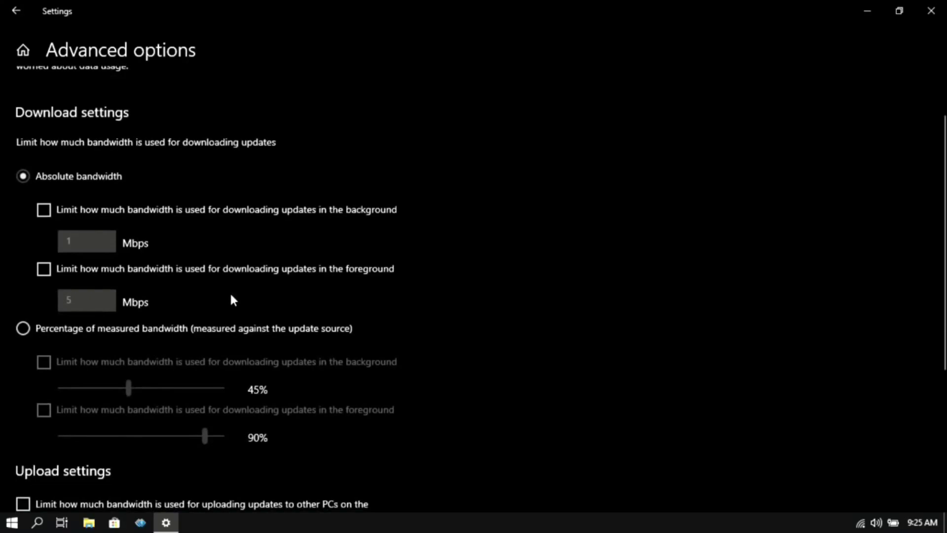
{"action": "scroll", "coordinate": [232, 298], "scroll_direction": "down", "scroll_amount": 1}
{"action": "left_click", "coordinate": [23, 262]}
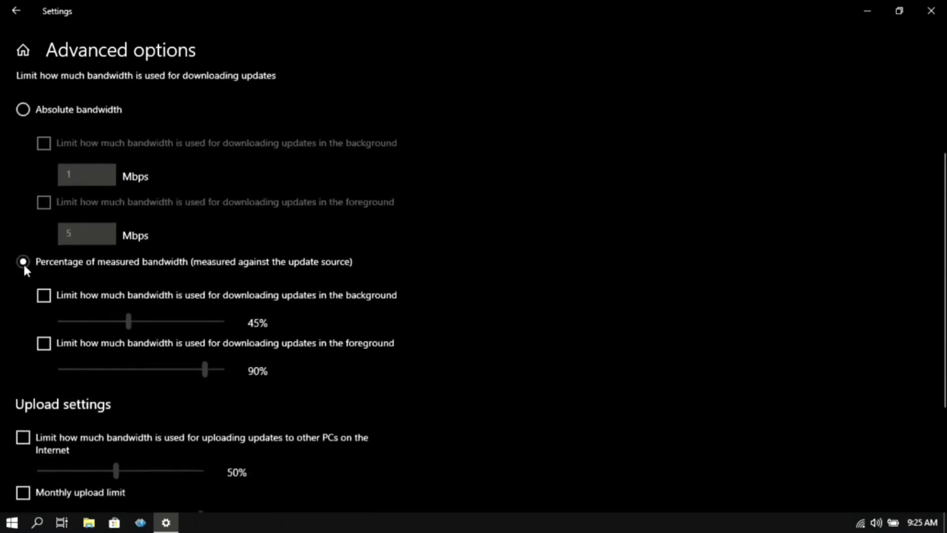
{"action": "left_click", "coordinate": [50, 292]}
{"action": "left_click", "coordinate": [37, 340]}
{"action": "left_click_drag", "start_coordinate": [128, 320], "coordinate": [37, 320]}
{"action": "left_click_drag", "start_coordinate": [205, 370], "coordinate": [8, 380]}
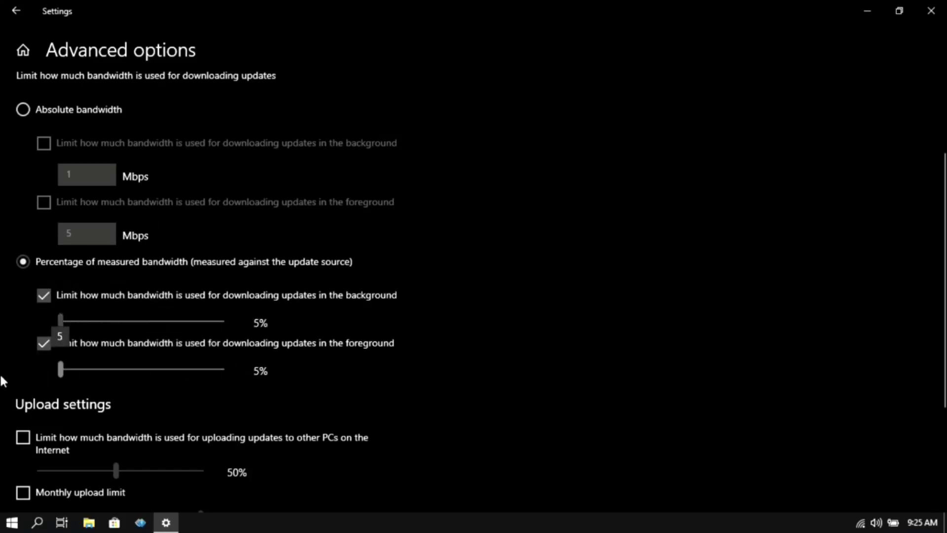
- Limit the upload bandwidth to other PCs to 5%, enable the monthly upload limit, and close Settings
{"action": "scroll", "coordinate": [206, 342], "scroll_direction": "down", "scroll_amount": 2}
{"action": "scroll", "coordinate": [206, 343], "scroll_direction": "down", "scroll_amount": 1}
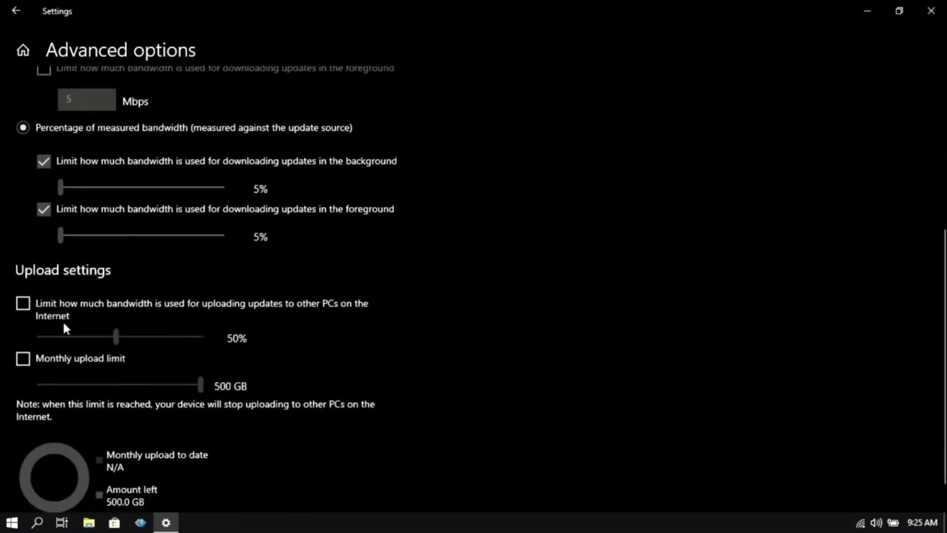
{"action": "left_click", "coordinate": [23, 304]}
{"action": "left_click", "coordinate": [23, 359]}
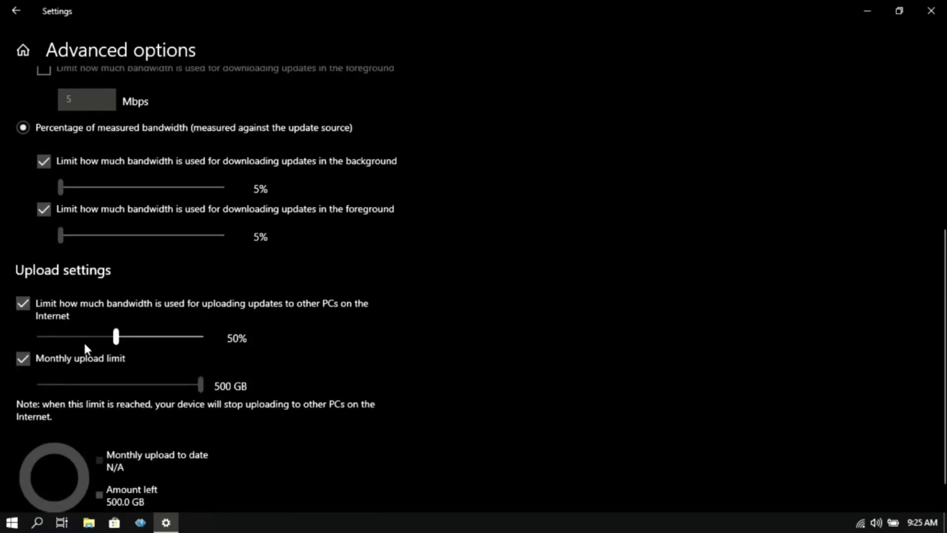
{"action": "left_click_drag", "start_coordinate": [120, 339], "coordinate": [4, 341]}
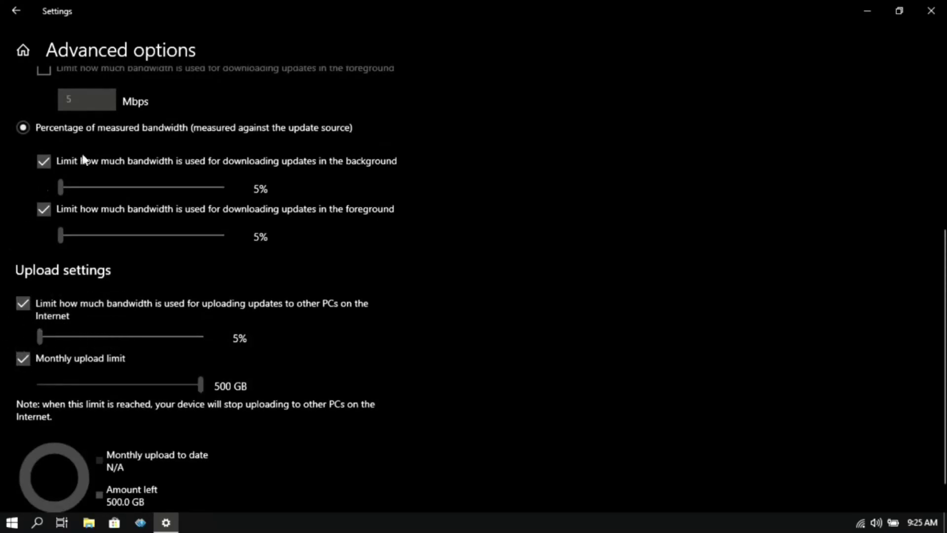
{"action": "scroll", "coordinate": [402, 237], "scroll_direction": "down", "scroll_amount": 1}
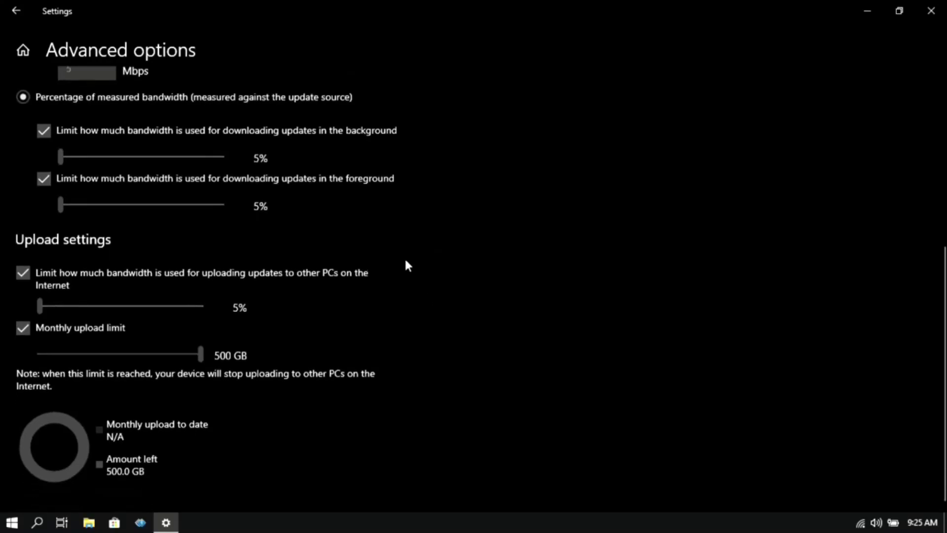
{"action": "left_click", "coordinate": [931, 10]}
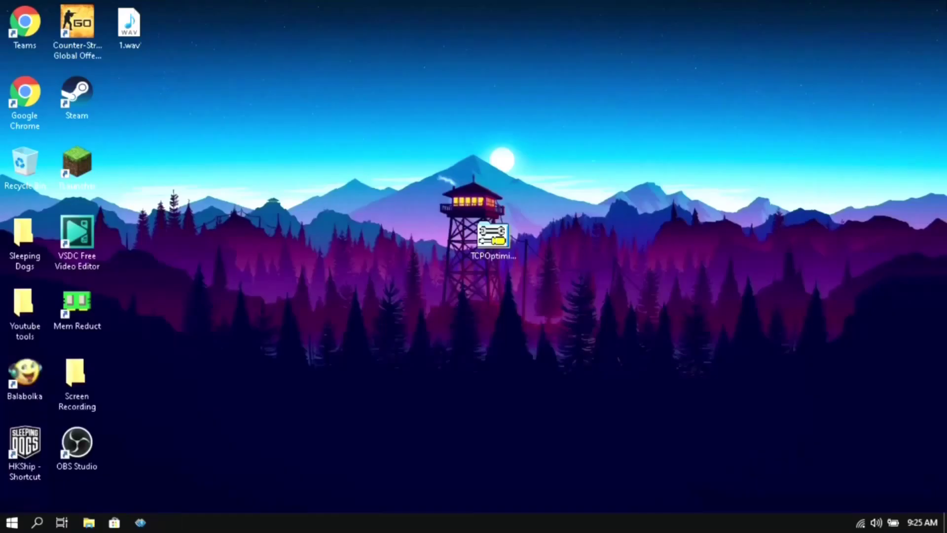
{"action": "right_click", "coordinate": [322, 199]}
{"action": "left_click", "coordinate": [354, 258]}
{"action": "right_click", "coordinate": [354, 258]}
{"action": "left_click", "coordinate": [399, 321]}
- Search for cmd, run Command Prompt as administrator, and reposition its window on the desktop
{"action": "left_click", "coordinate": [19, 523]}
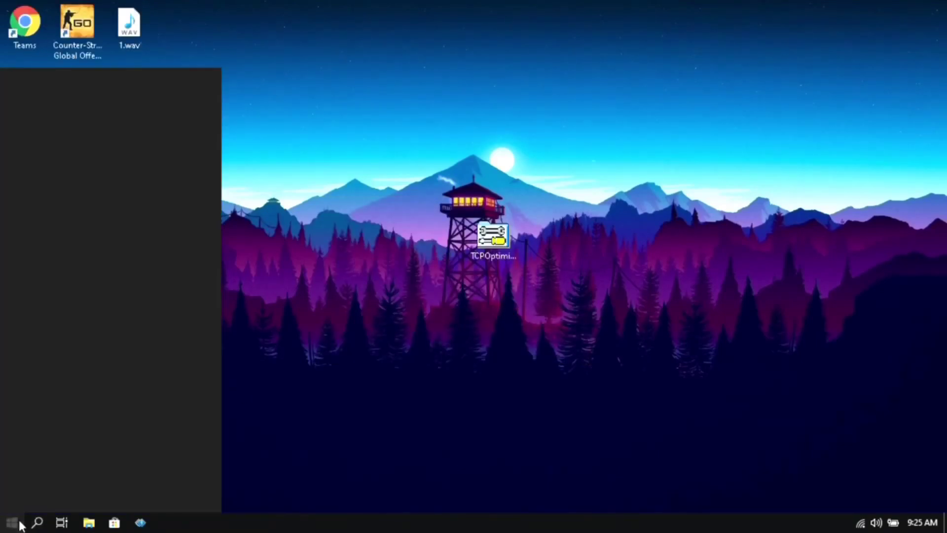
{"action": "left_click", "coordinate": [37, 522]}
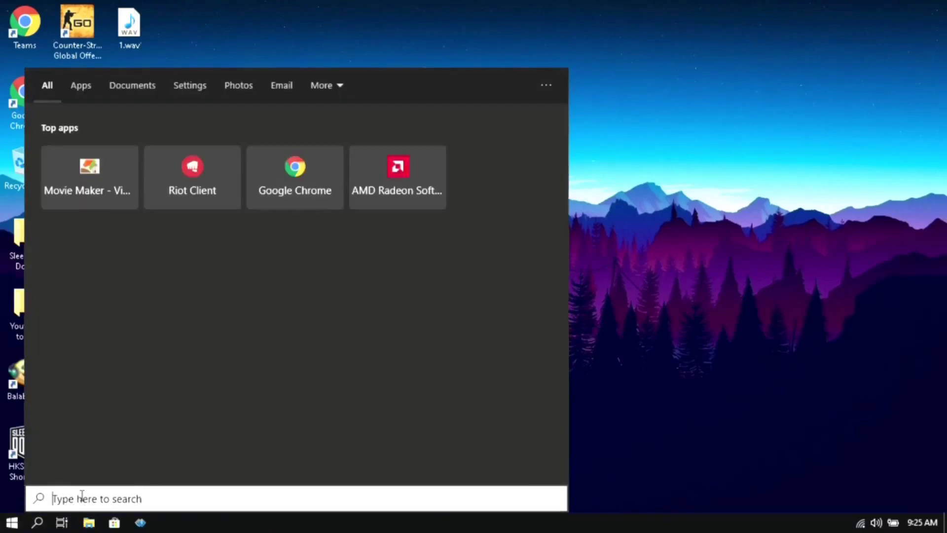
{"action": "type", "text": "cmd"}
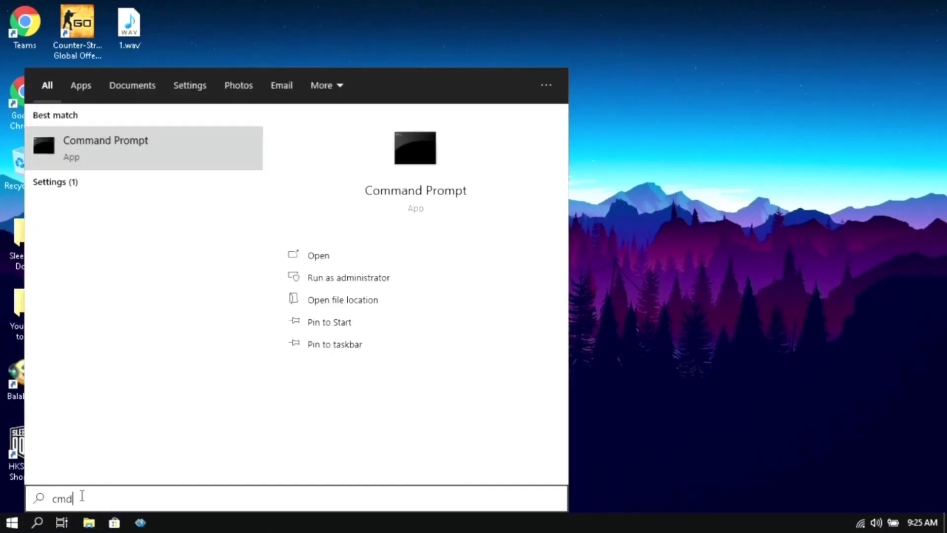
{"action": "left_click", "coordinate": [348, 277]}
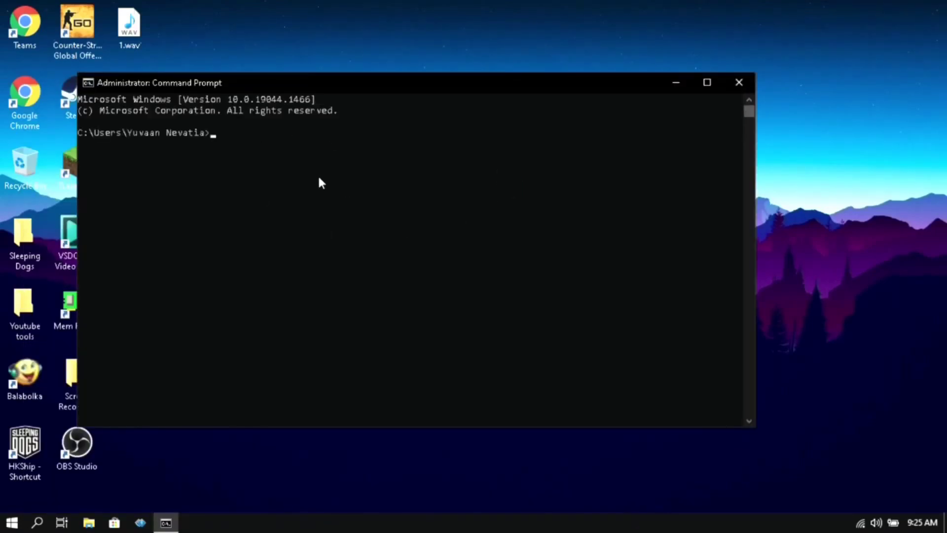
{"action": "left_click_drag", "start_coordinate": [345, 84], "coordinate": [414, 87]}
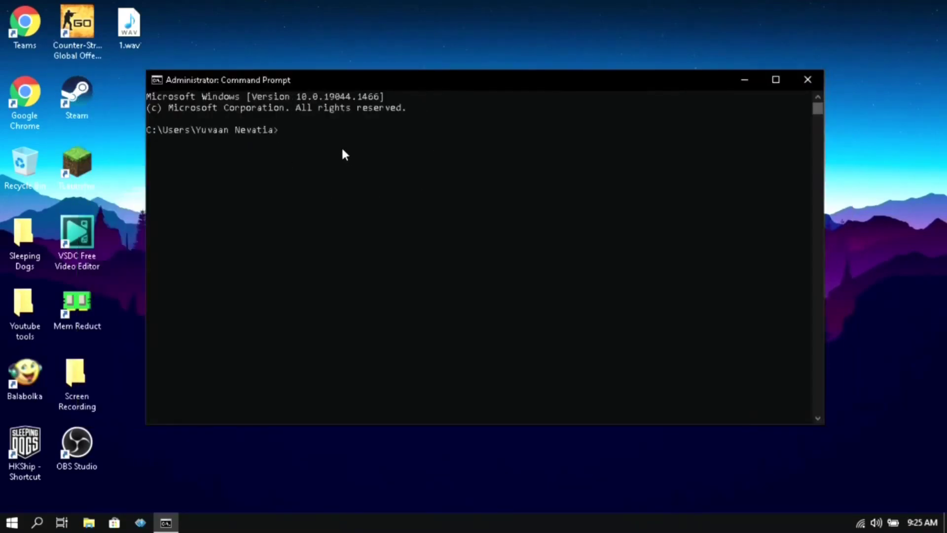
- Flush the DNS resolver cache with the command ipconfig /flushdns
{"action": "type", "text": "ipconf"}
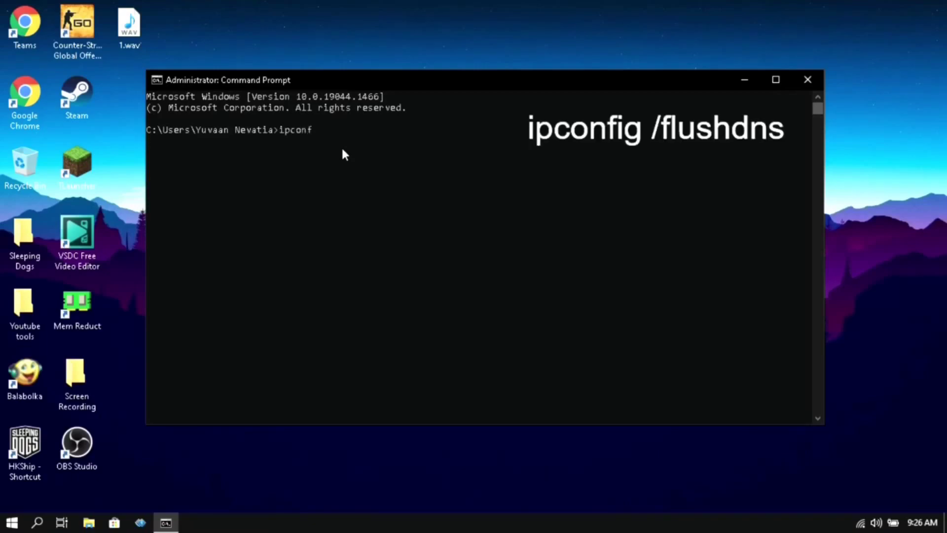
{"action": "type", "text": "ih"}
{"action": "key", "text": "Home"}
{"action": "left_click", "coordinate": [337, 131]}
{"action": "key", "text": "Escape"}
{"action": "key", "text": "Right"}
{"action": "key", "text": "Right"}
{"action": "key", "text": "Right"}
{"action": "key", "text": "Right"}
{"action": "key", "text": "Right"}
{"action": "type", "text": "dns"}
{"action": "key", "text": "Return"}
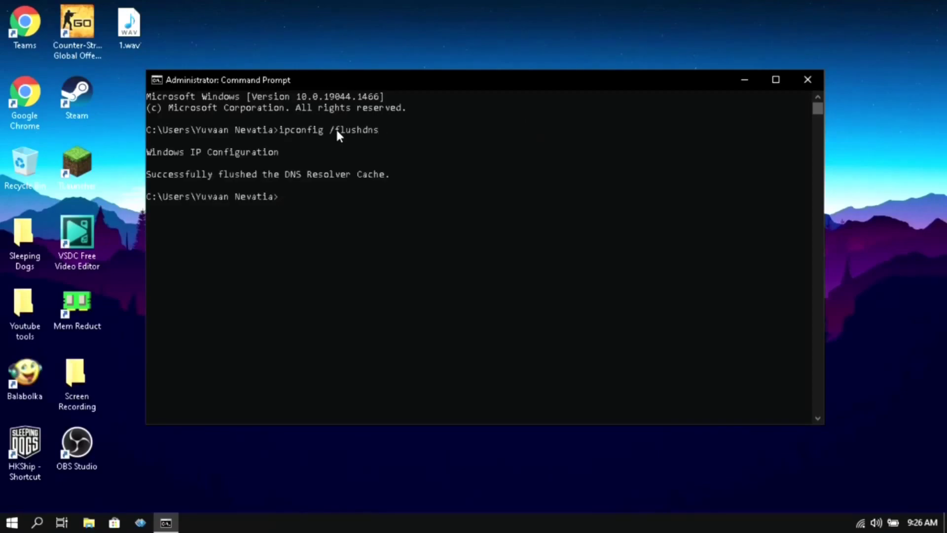
- Re-register the computer's DNS records with the command ipconfig /registerdns
{"action": "type", "text": "ipconfig"}
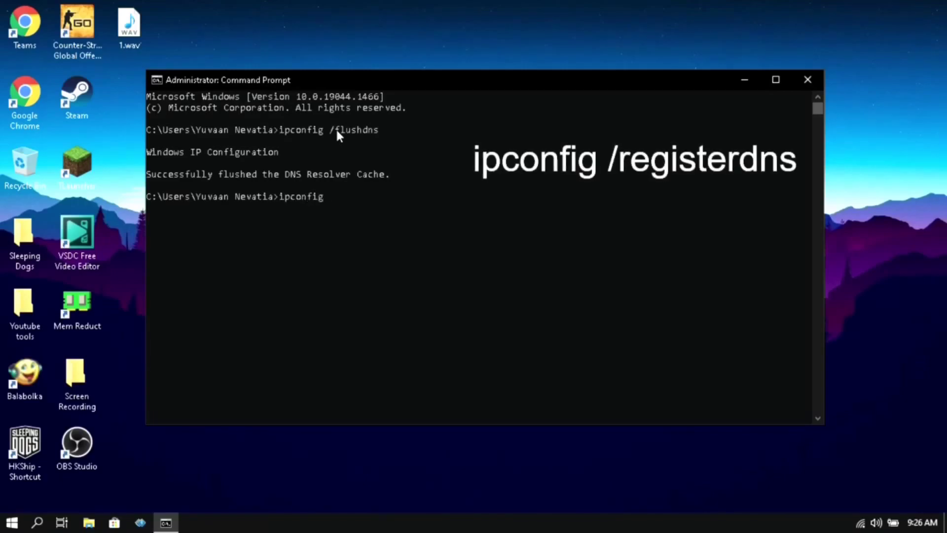
{"action": "type", "text": " /registerdns"}
{"action": "key", "text": "Return"}
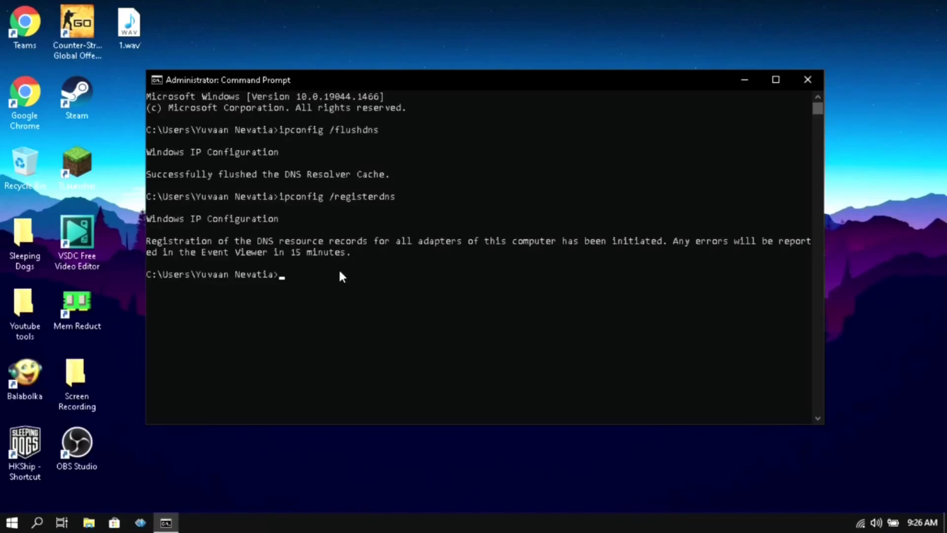
- Release the adapters' current IP addresses with the command ipconfig /release
{"action": "type", "text": "ipconfig /"}
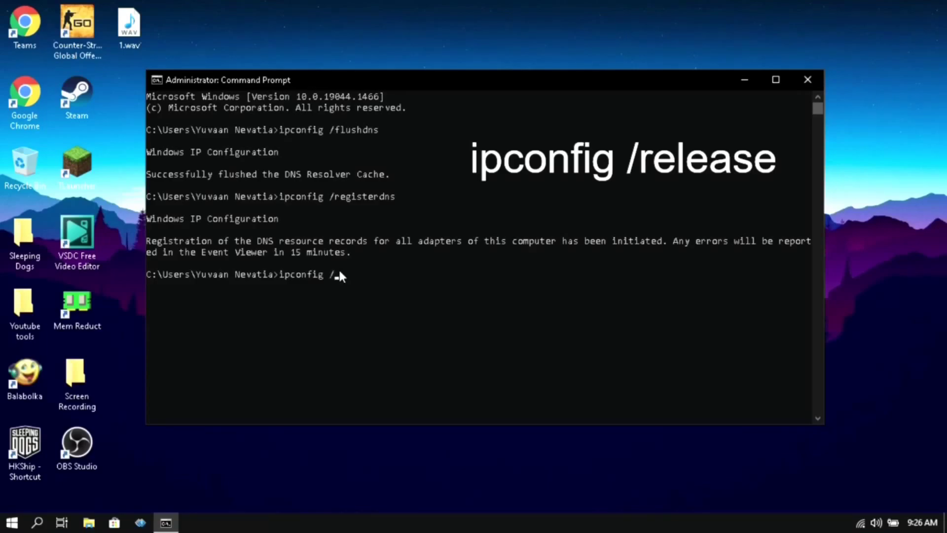
{"action": "type", "text": "release"}
{"action": "key", "text": "Return"}
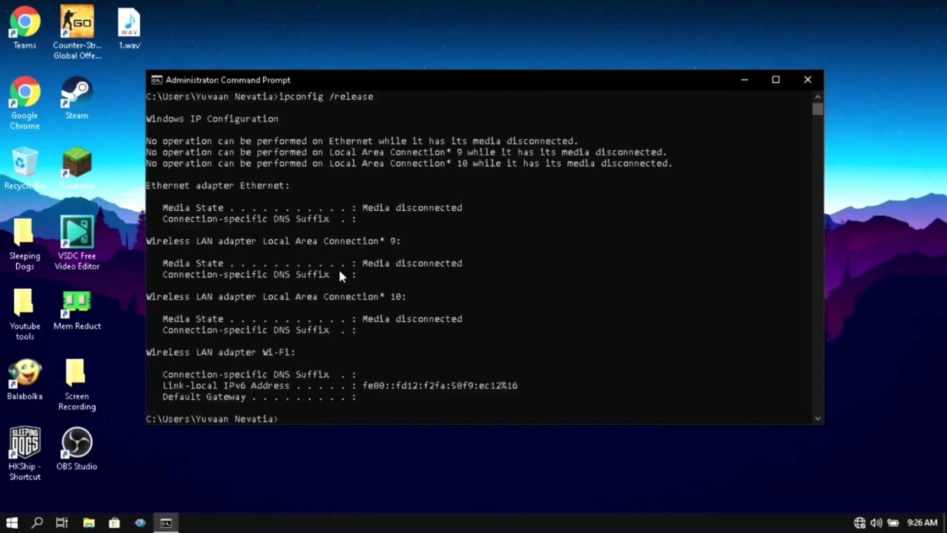
- Request new IP addresses for the adapters with the command ipconfig /renew
{"action": "type", "text": "ipconf"}
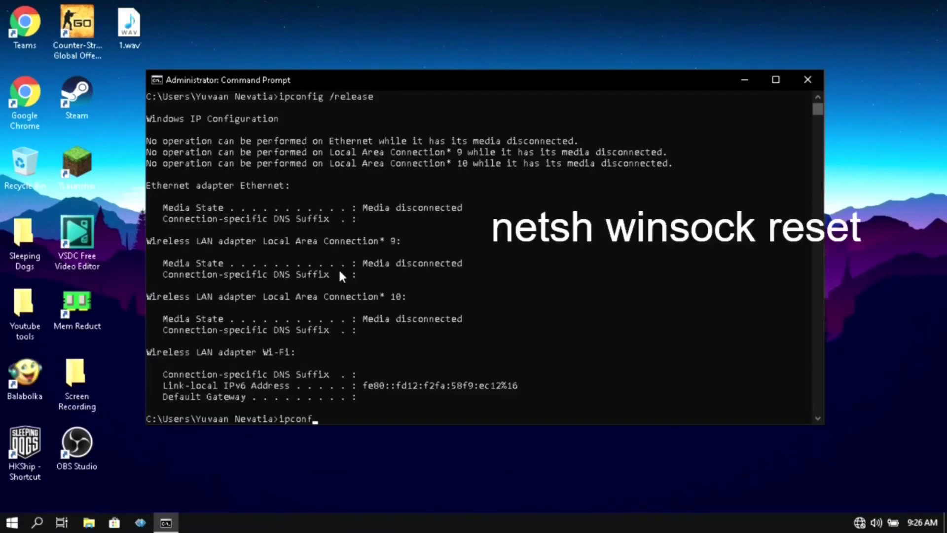
{"action": "type", "text": "ig /renew"}
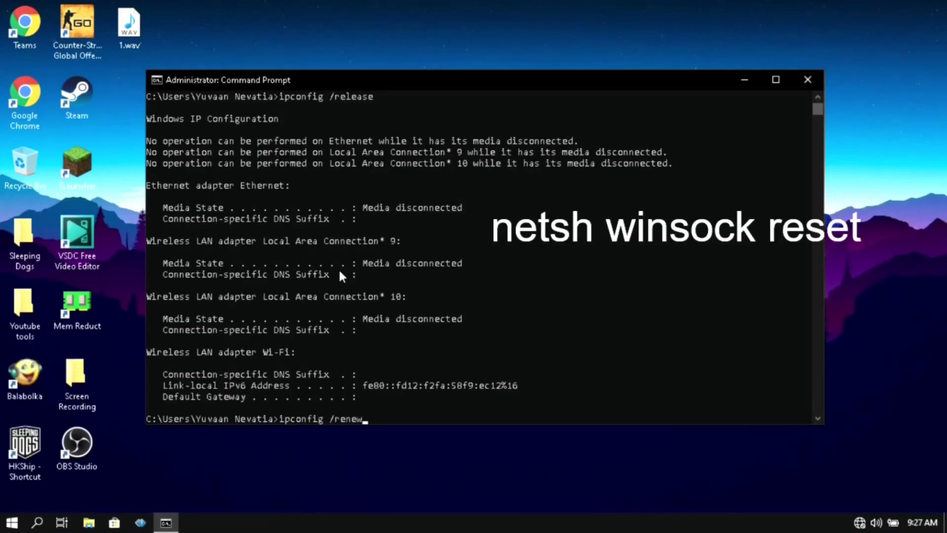